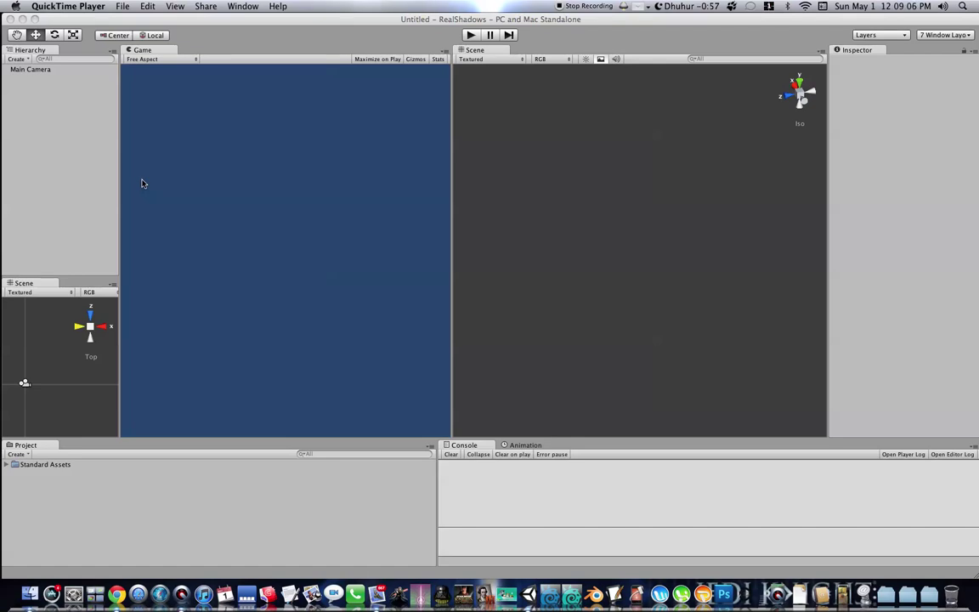
Step: Bring Unity to the front and widen the Hierarchy and Game panels
left_click(120, 187)
left_click_drag(120, 187, 140, 184)
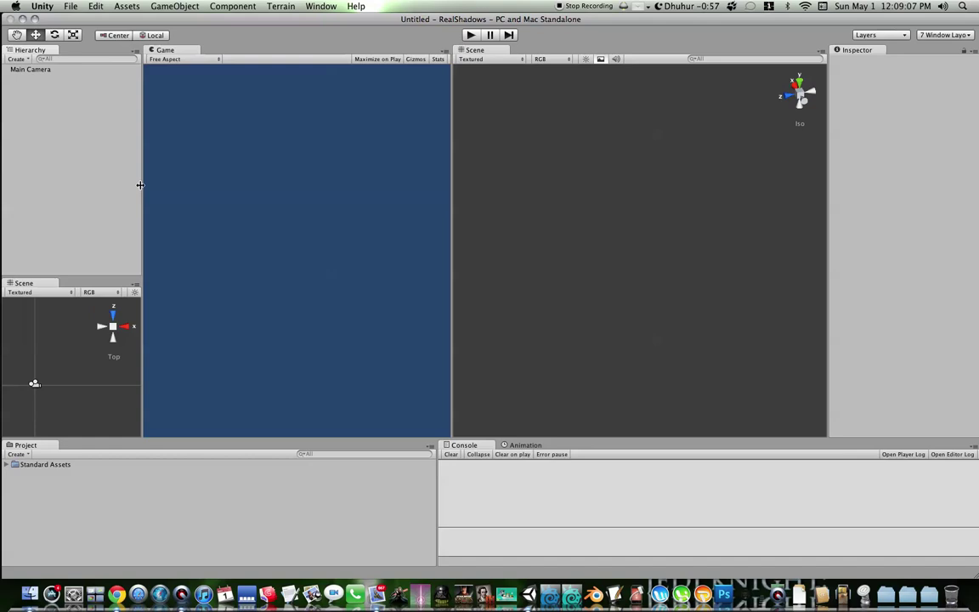
left_click_drag(452, 303, 480, 291)
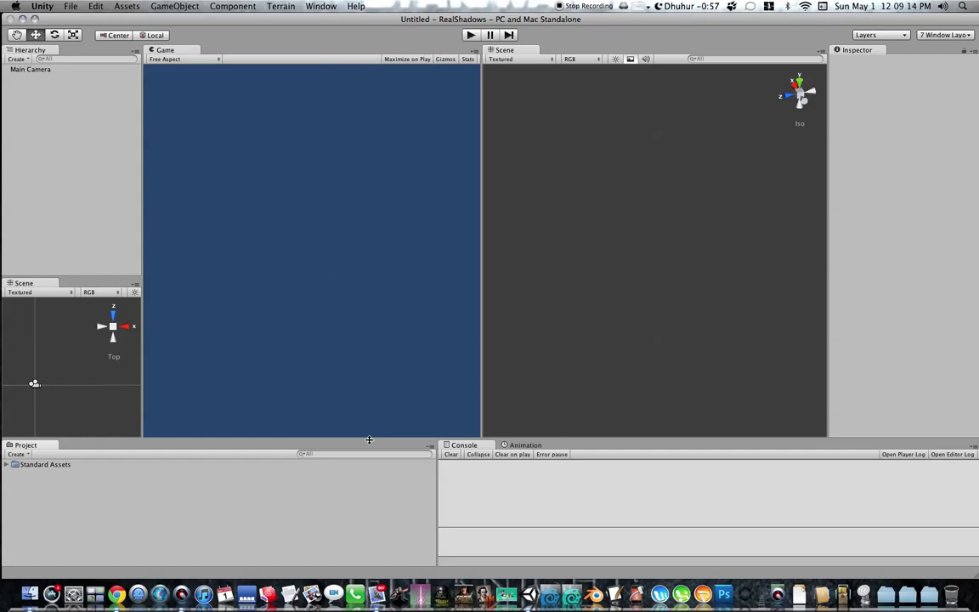
mouse_move(368, 439)
left_mouse_down()
mouse_move(362, 430)
mouse_move(369, 440)
left_mouse_up()
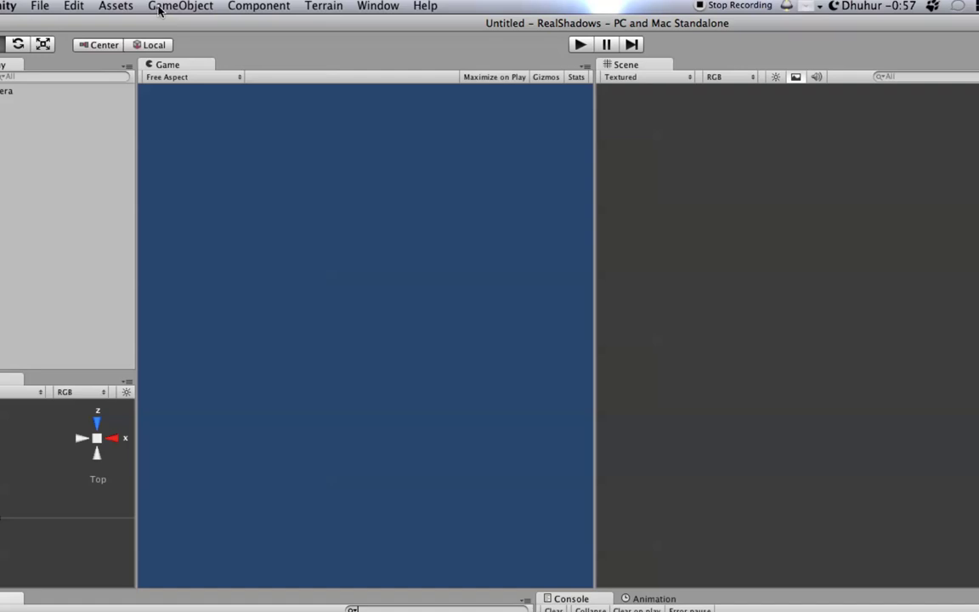
Step: Add a Plane, reset its position to 0, 0, 0, and frame it from above
left_click(162, 6)
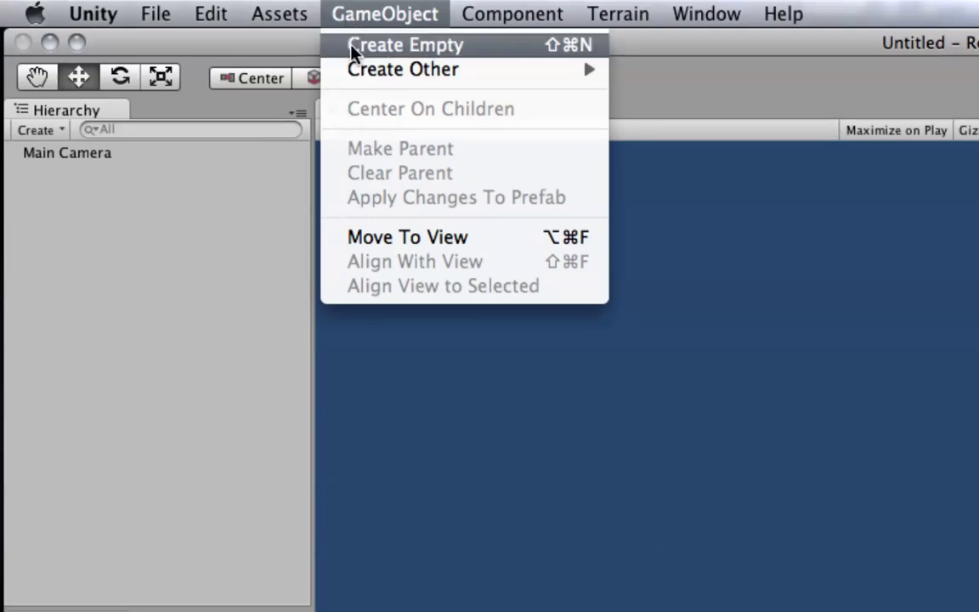
mouse_move(356, 70)
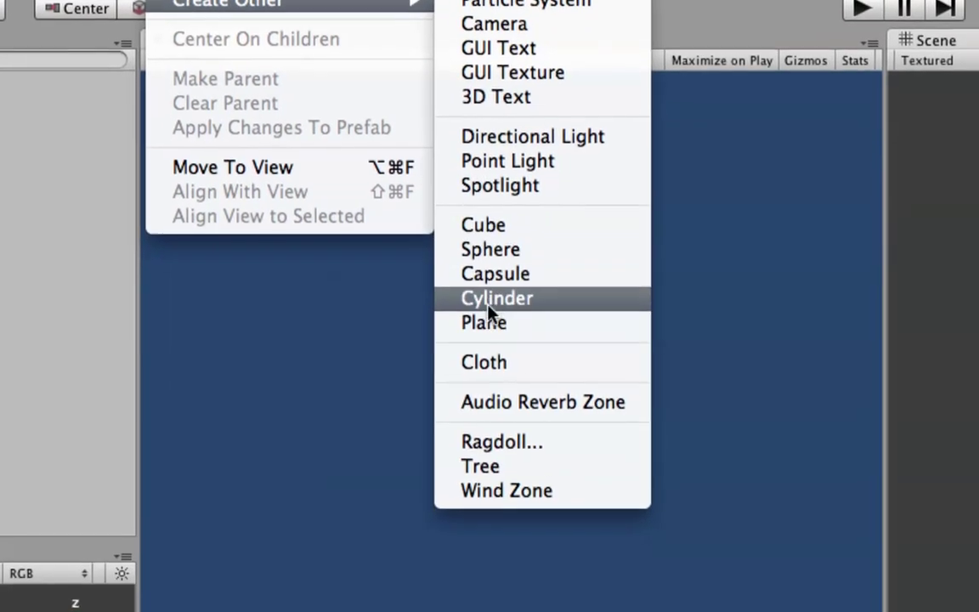
left_click(489, 392)
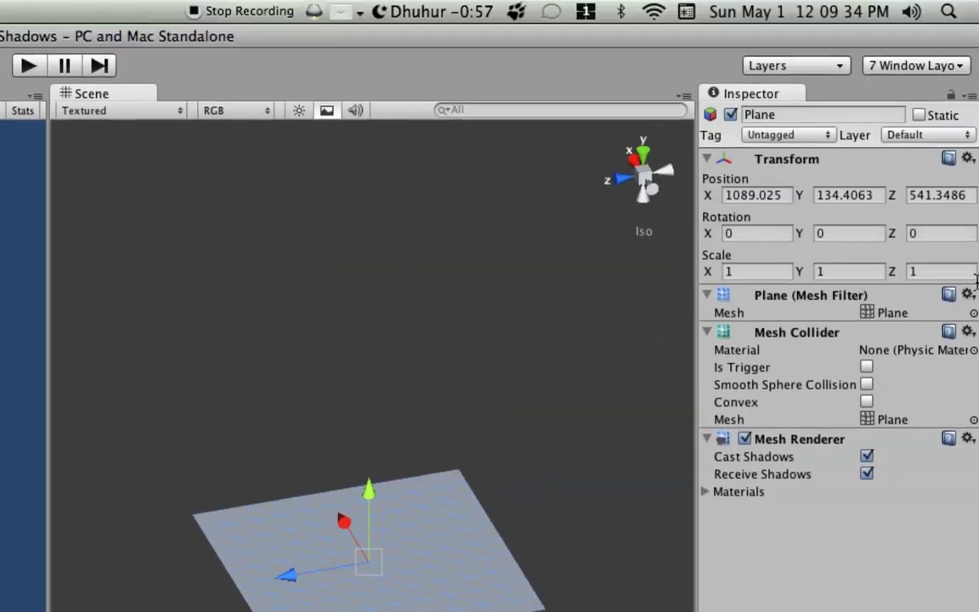
left_click(967, 158)
left_click(943, 226)
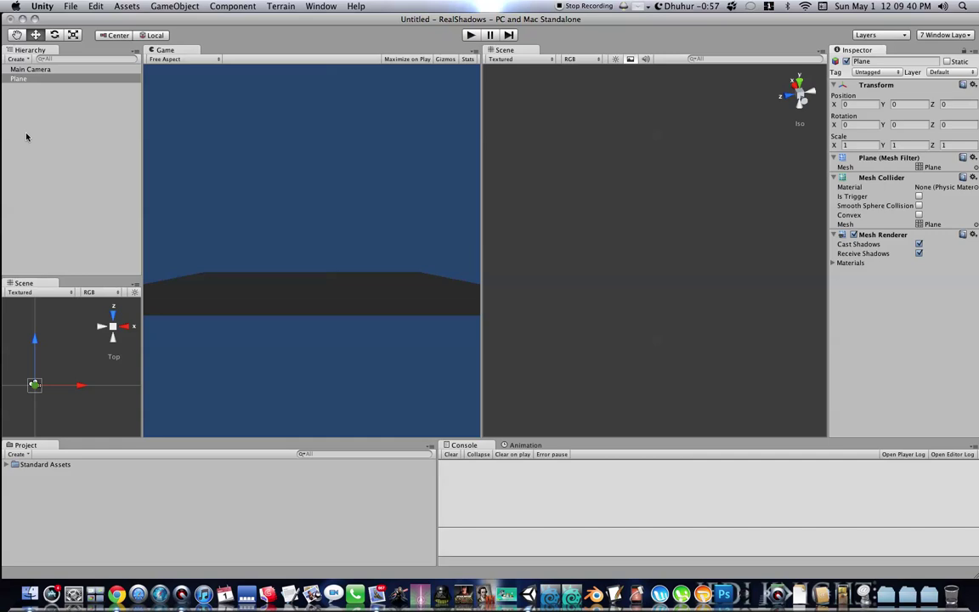
key("f")
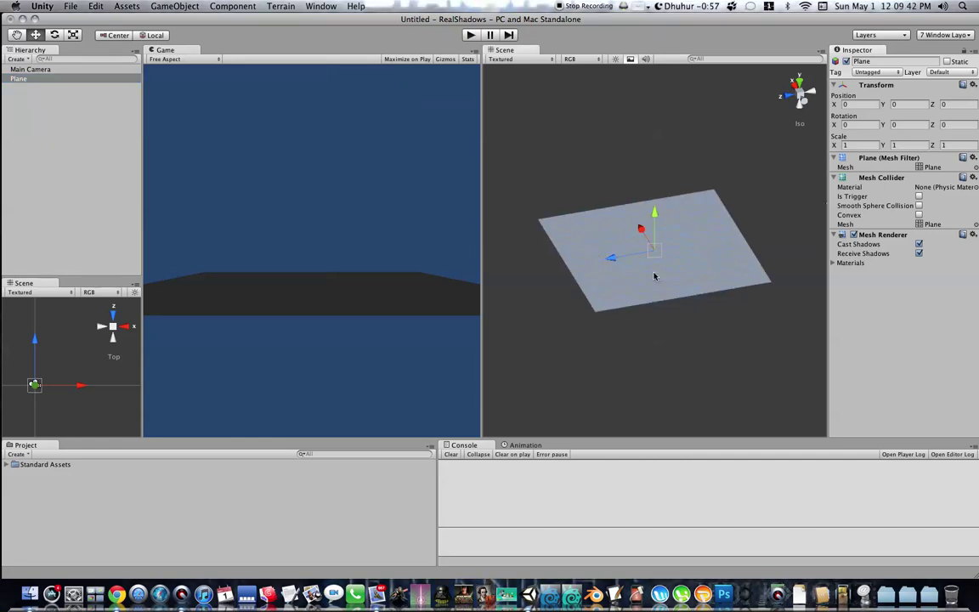
left_click_drag(651, 277, 675, 260, "alt")
scroll(672, 254, "down", 5)
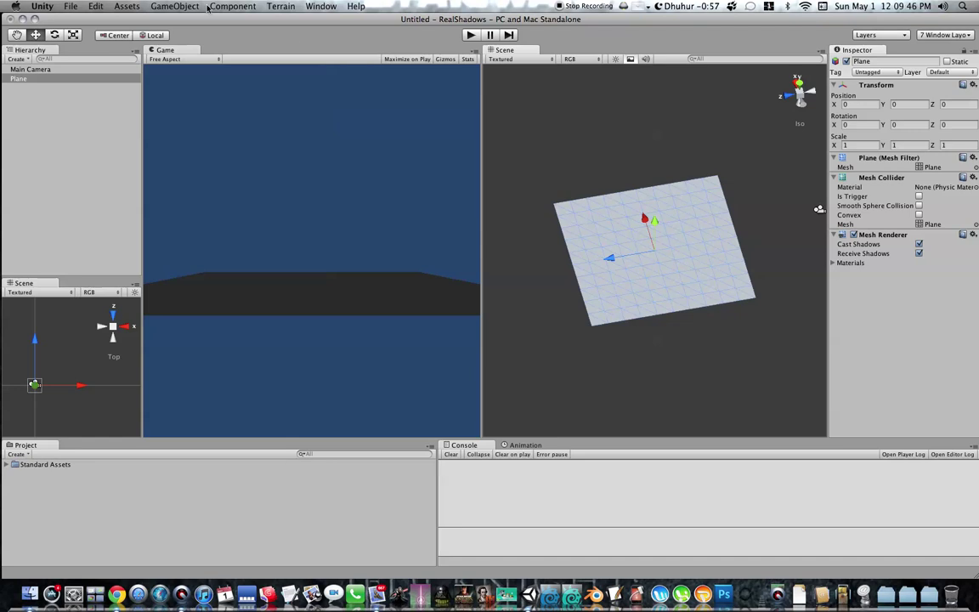
left_click(174, 6)
Step: Add a Point Light, raise it to Y about 5.81, and set intensity near 3.29
mouse_move(203, 32)
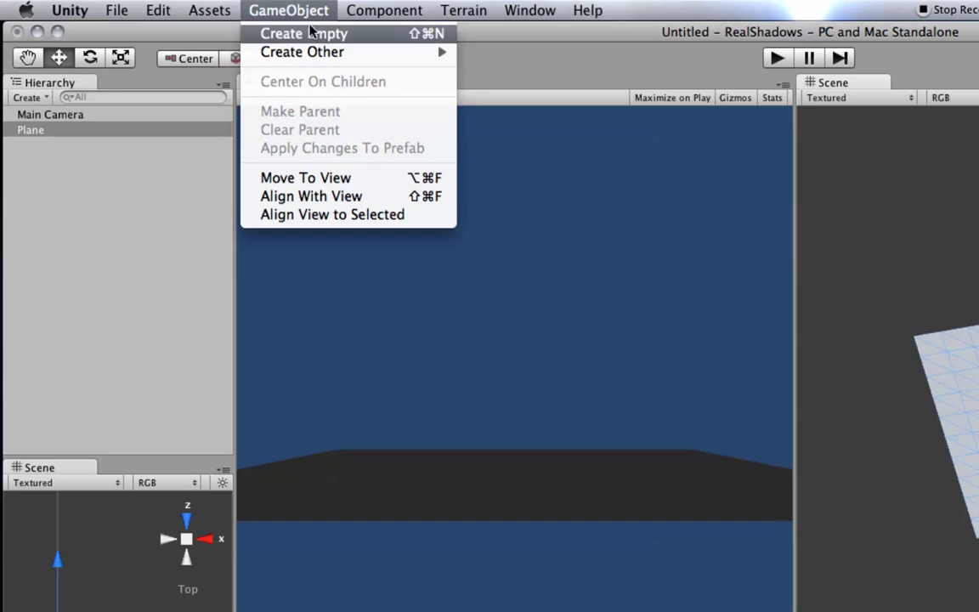
mouse_move(190, 33)
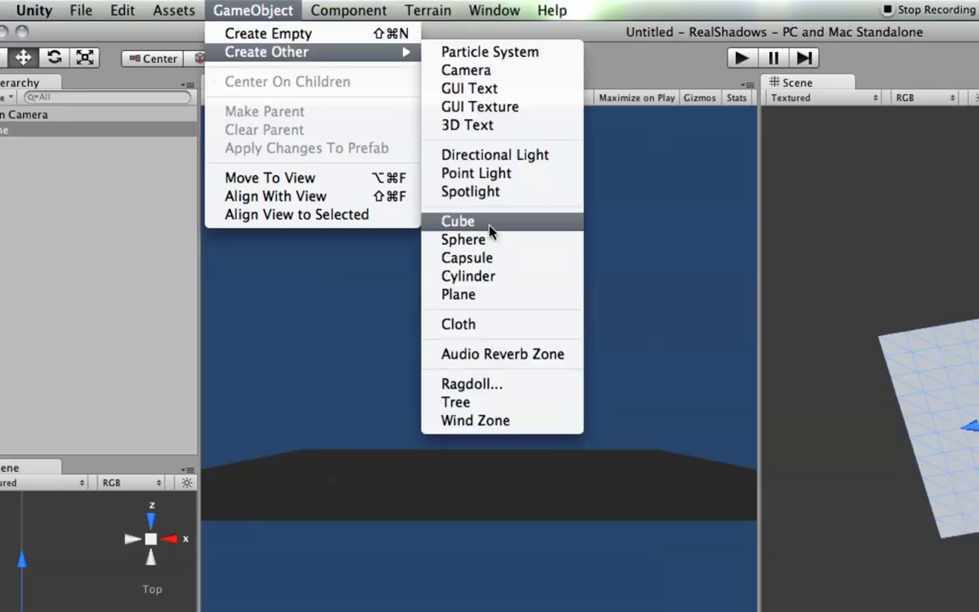
left_click(511, 173)
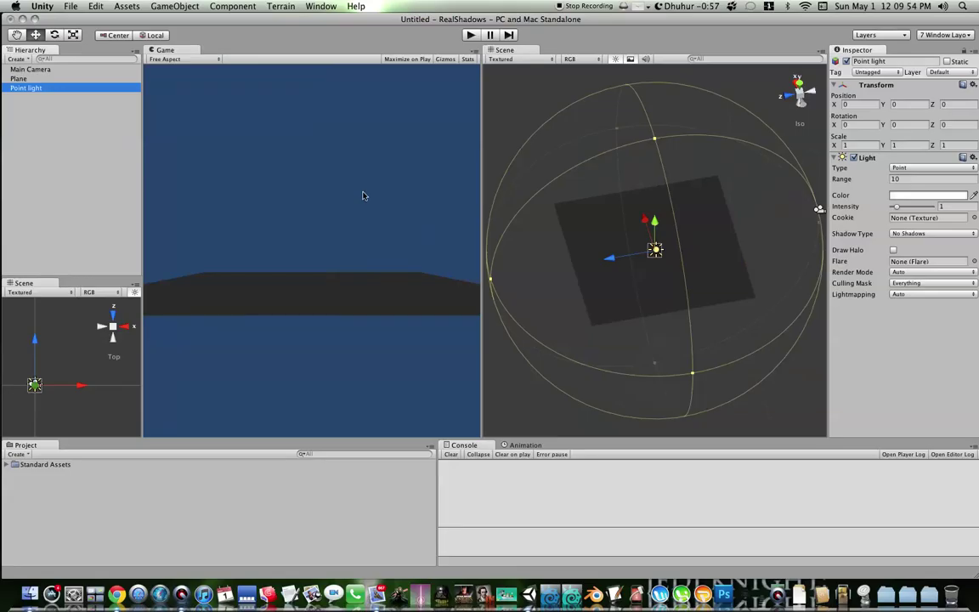
left_click_drag(656, 221, 668, 180)
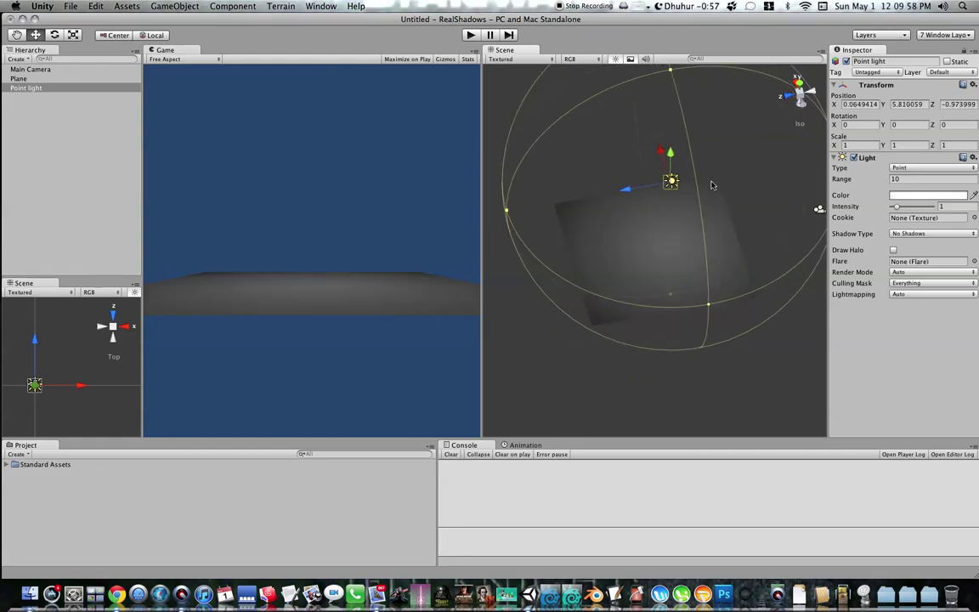
middle_click_drag(705, 232, 673, 260)
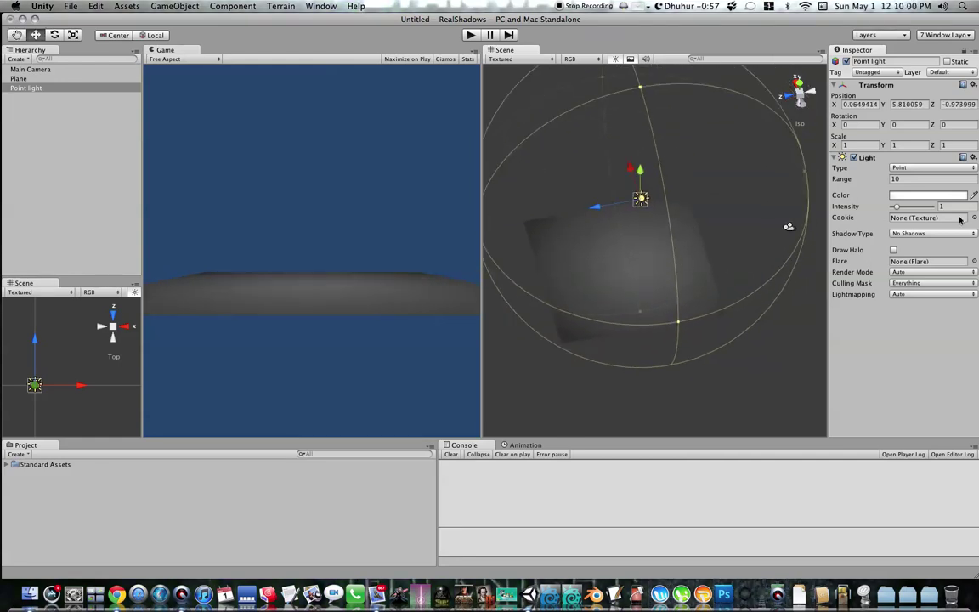
left_click_drag(895, 209, 907, 209)
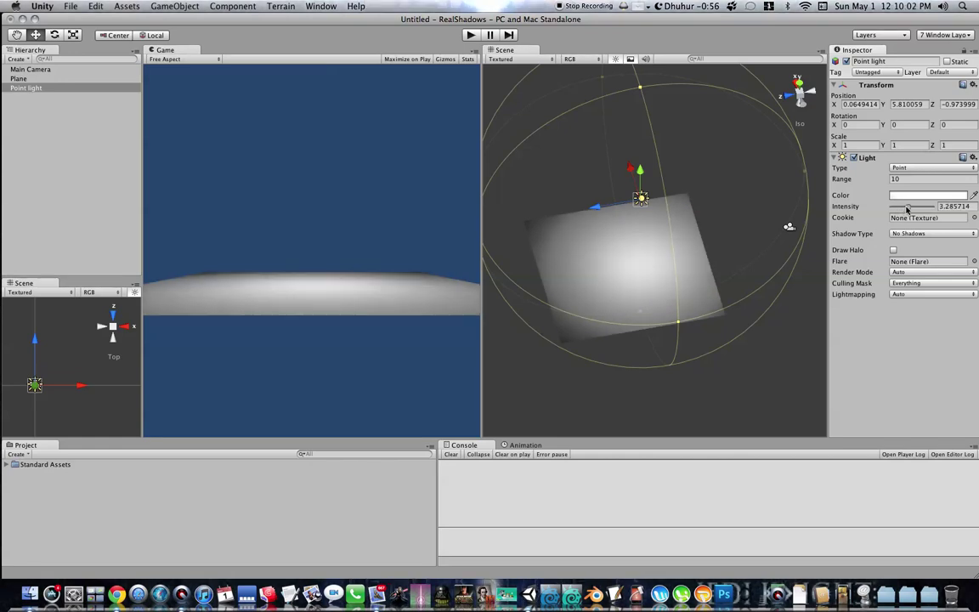
left_click_drag(619, 224, 573, 152, "alt")
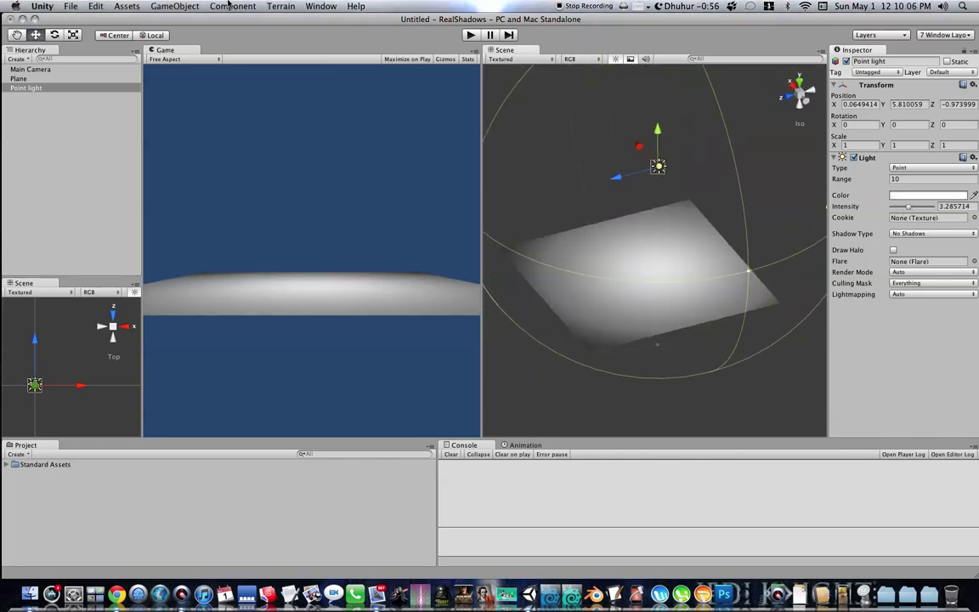
Step: Add a Sphere and lift it slightly above the plane to Y about 0.93
left_click(175, 6)
mouse_move(187, 32)
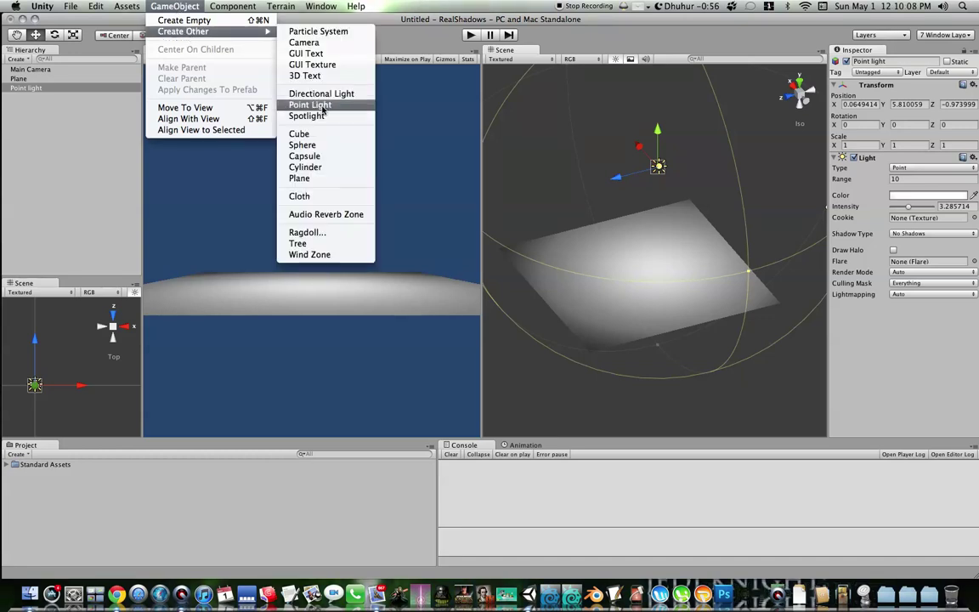
left_click(302, 145)
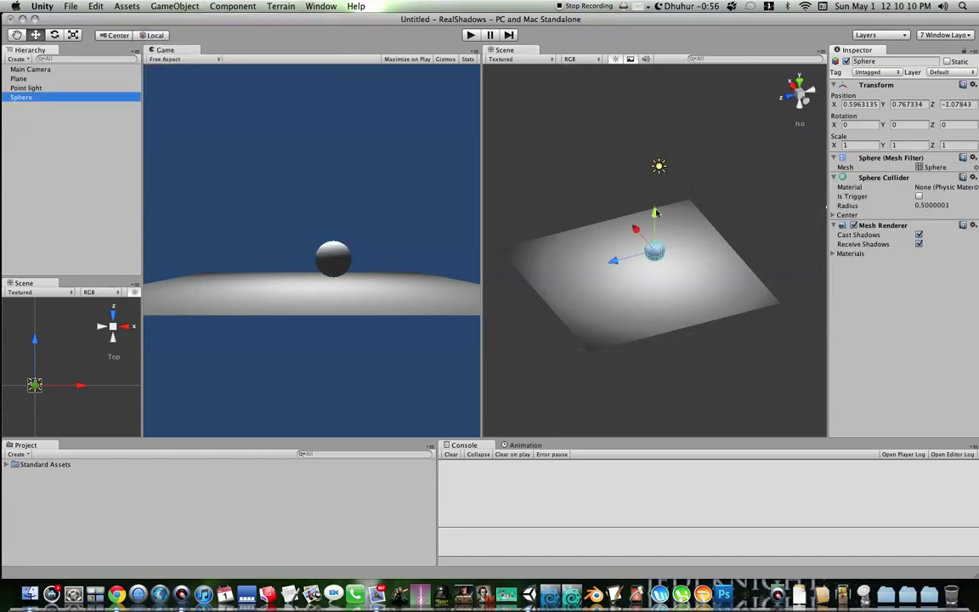
scroll(652, 208, "down", 1)
middle_click_drag(653, 209, 611, 221)
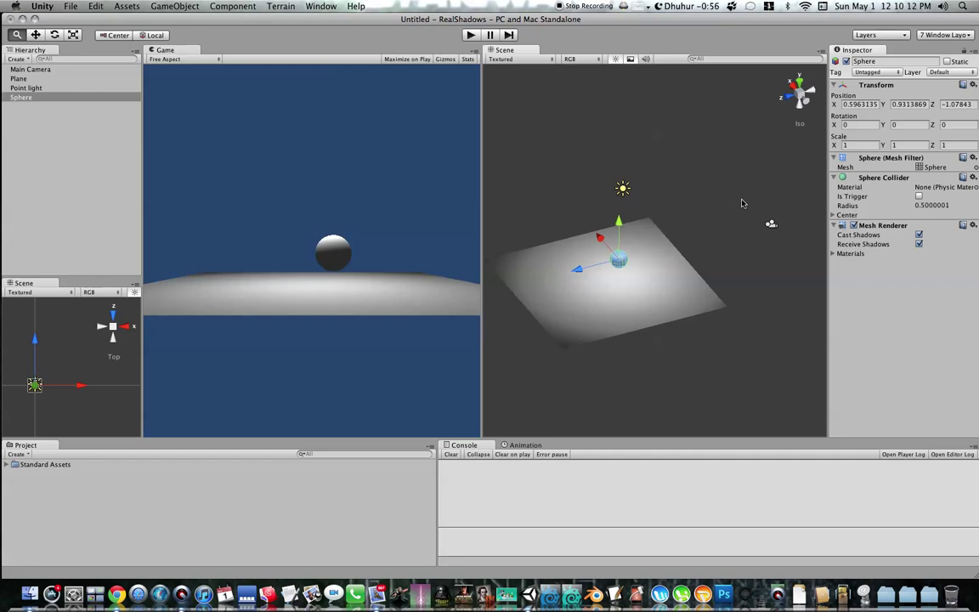
left_click_drag(643, 296, 228, 338, "alt")
scroll(516, 351, "down", 2)
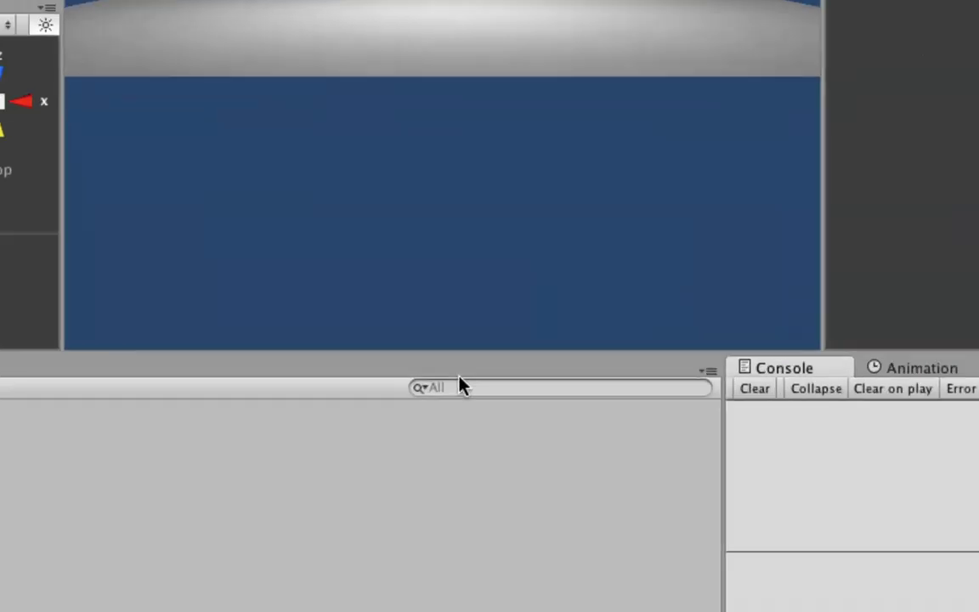
Step: Search the project for 'bl' and drag the Blob Shadow Projector into the scene
left_click(459, 386)
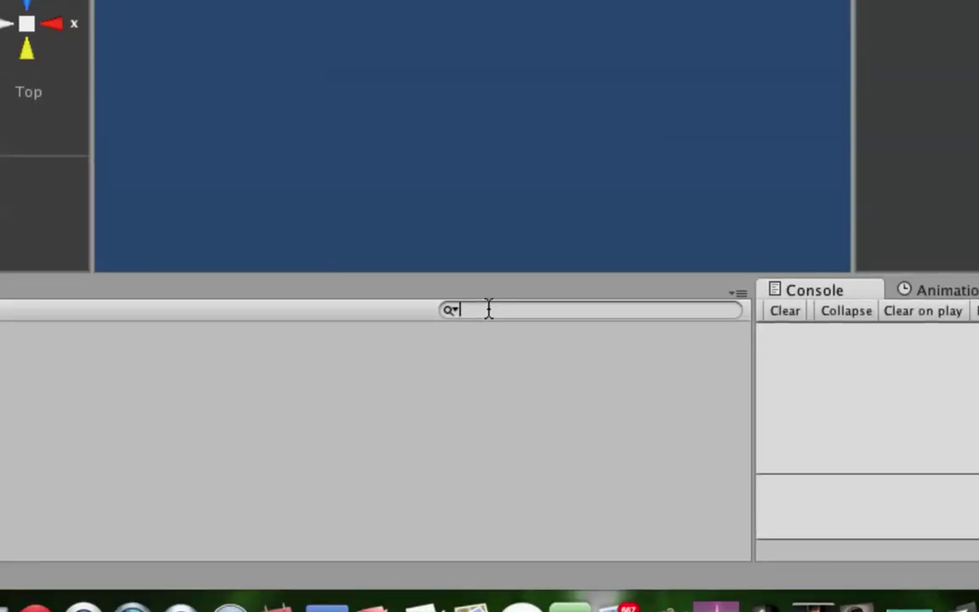
type("blob")
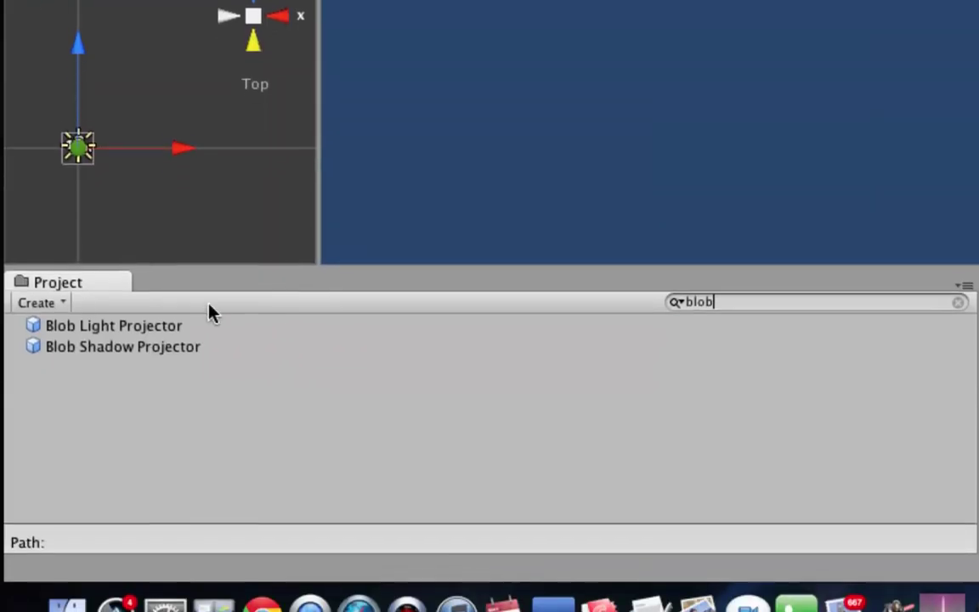
left_click(27, 308)
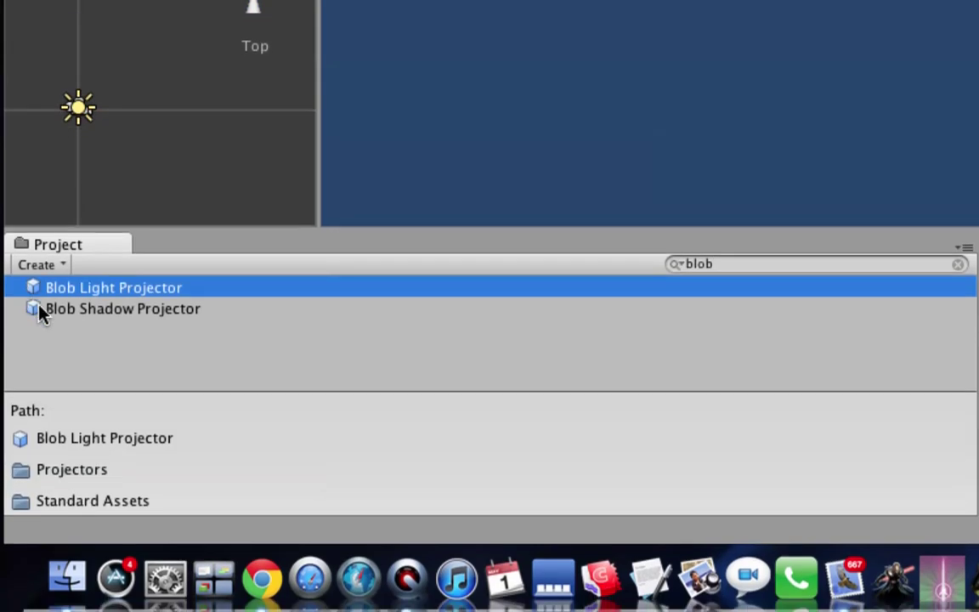
left_click(35, 323)
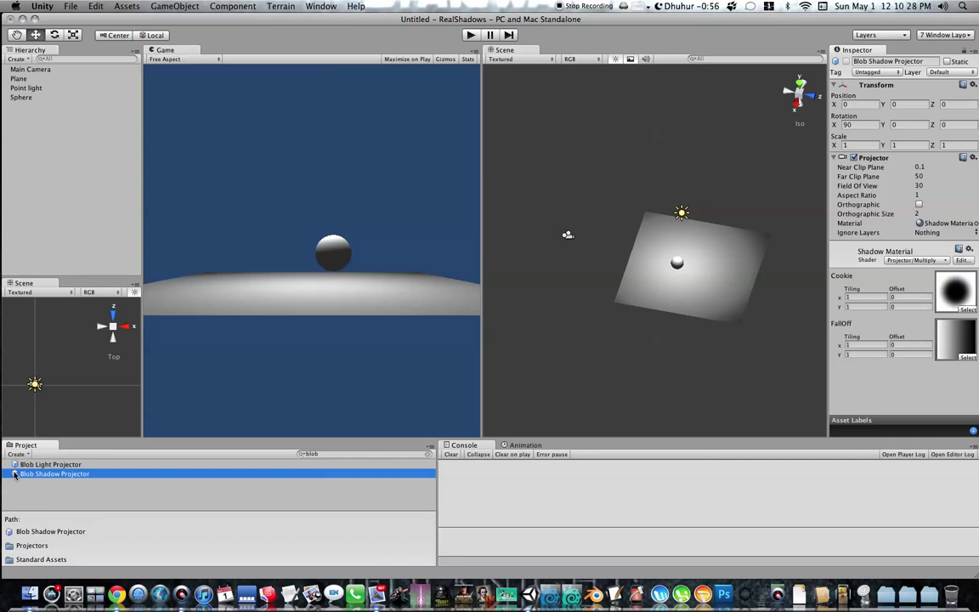
left_click_drag(51, 137, 54, 133)
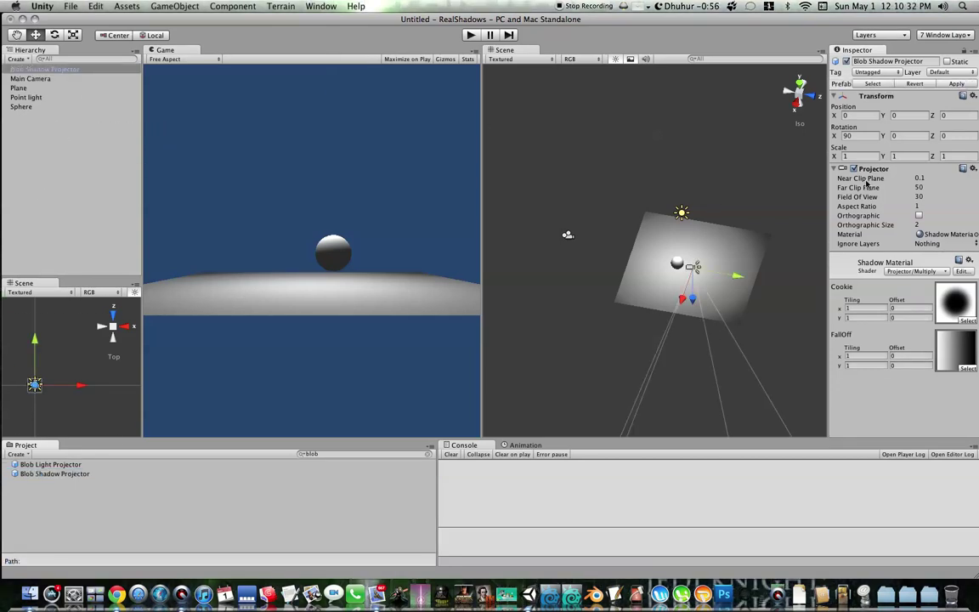
left_click_drag(594, 255, 539, 226, "alt")
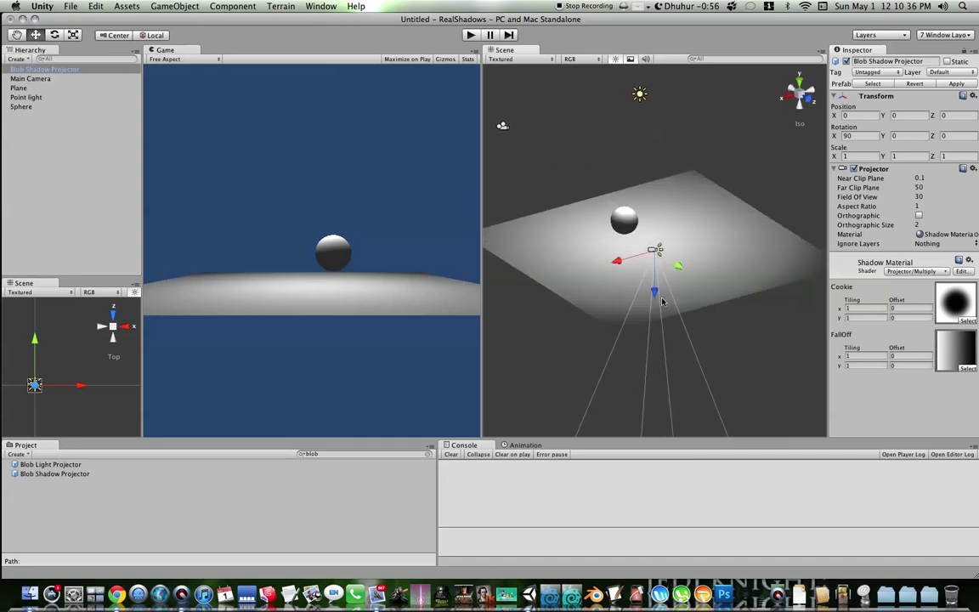
Step: Raise the projector to about Y 5.37 over the sphere so its blob shadow appears
left_click_drag(656, 296, 621, 274)
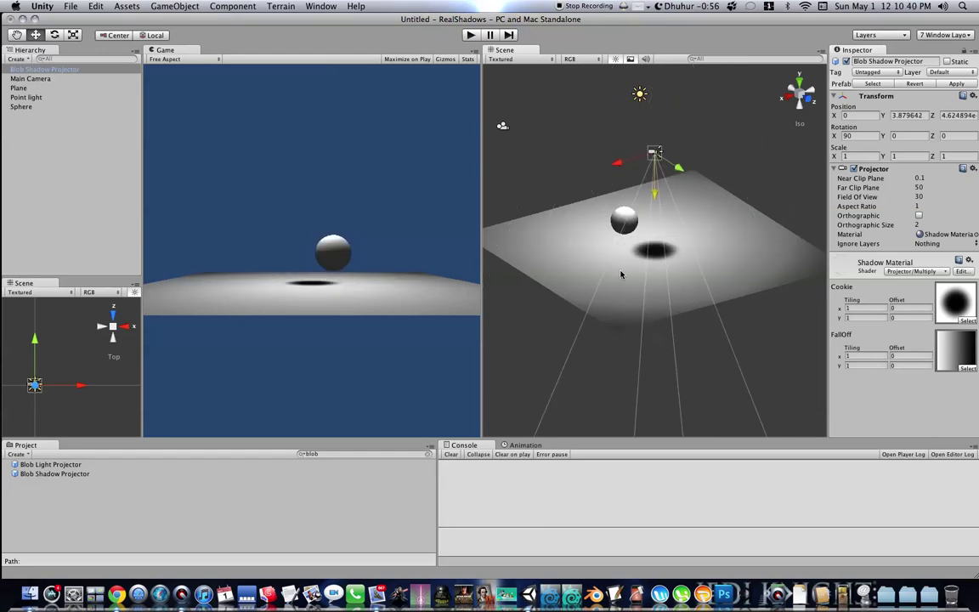
left_click_drag(654, 164, 624, 110)
left_click_drag(681, 228, 913, 382, "alt")
left_click_drag(700, 249, 526, 223, "alt")
Step: Lower the projector to Y about 1.93 and widen its Field Of View to 46.98
left_click(635, 235)
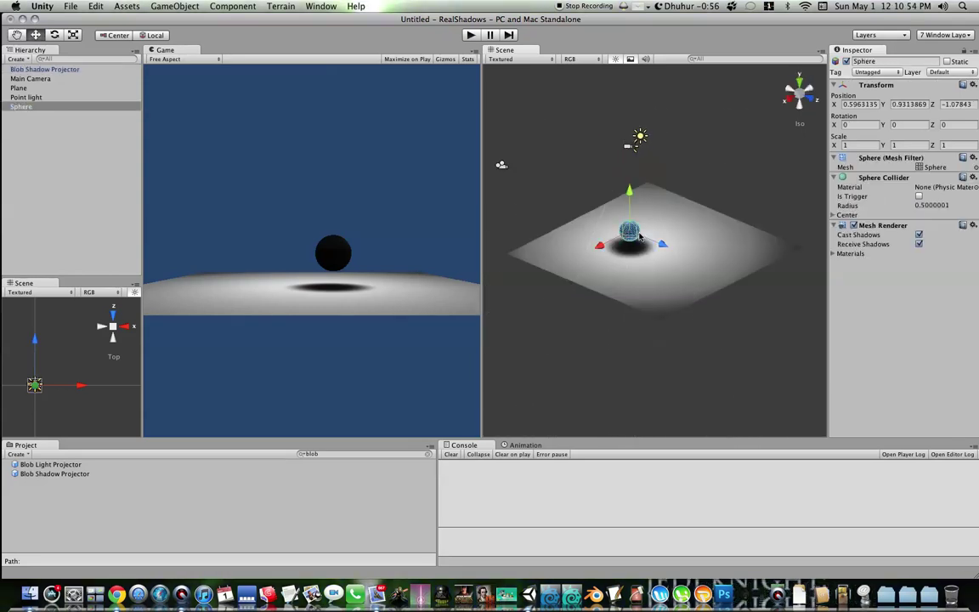
left_click_drag(631, 231, 699, 242, "alt")
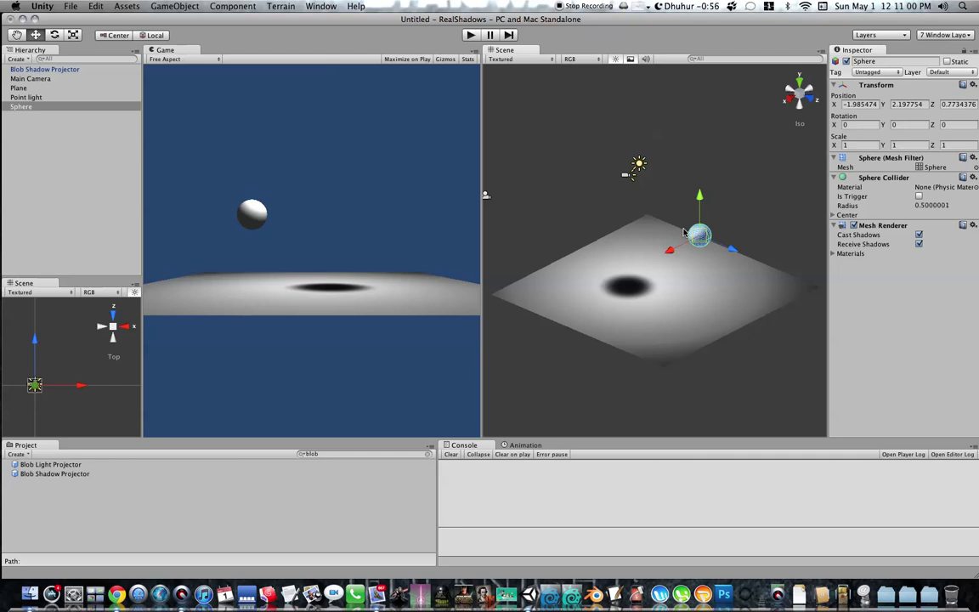
left_click(636, 186)
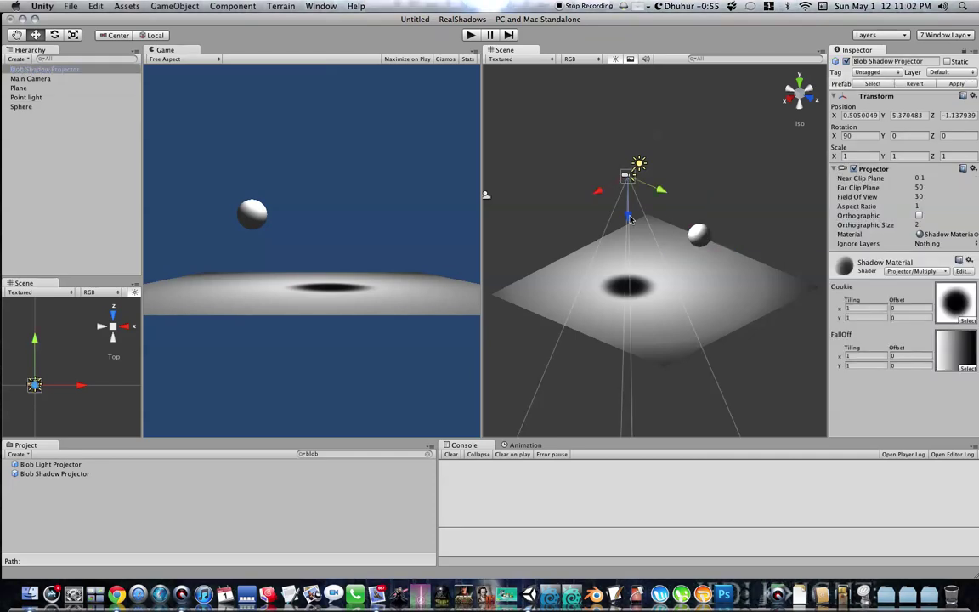
left_click_drag(637, 204, 628, 268)
left_click_drag(626, 221, 683, 247)
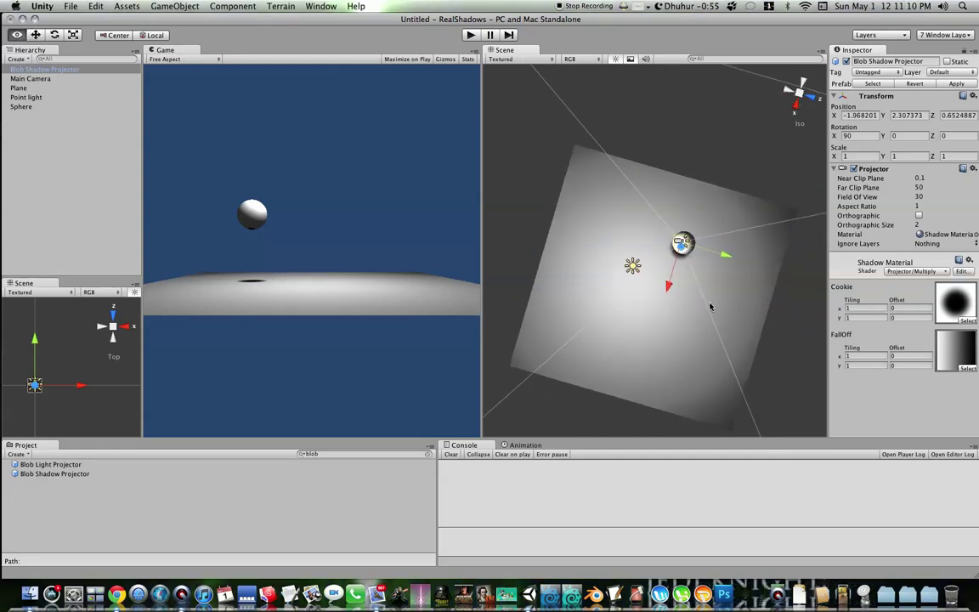
left_click_drag(710, 306, 599, 105, "alt")
left_click_drag(676, 271, 721, 388)
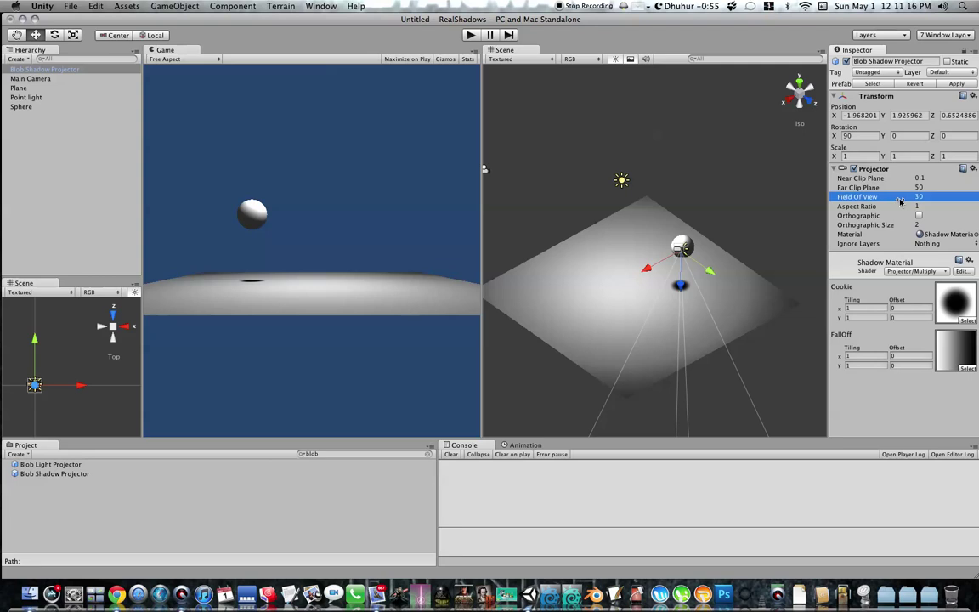
left_click_drag(901, 202, 943, 202)
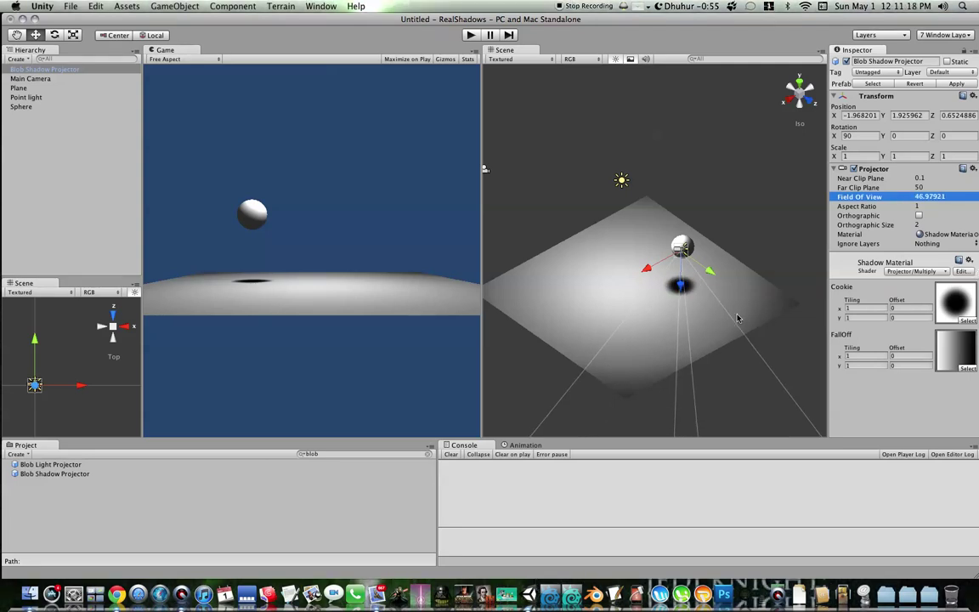
left_click_drag(738, 318, 626, 351, "alt")
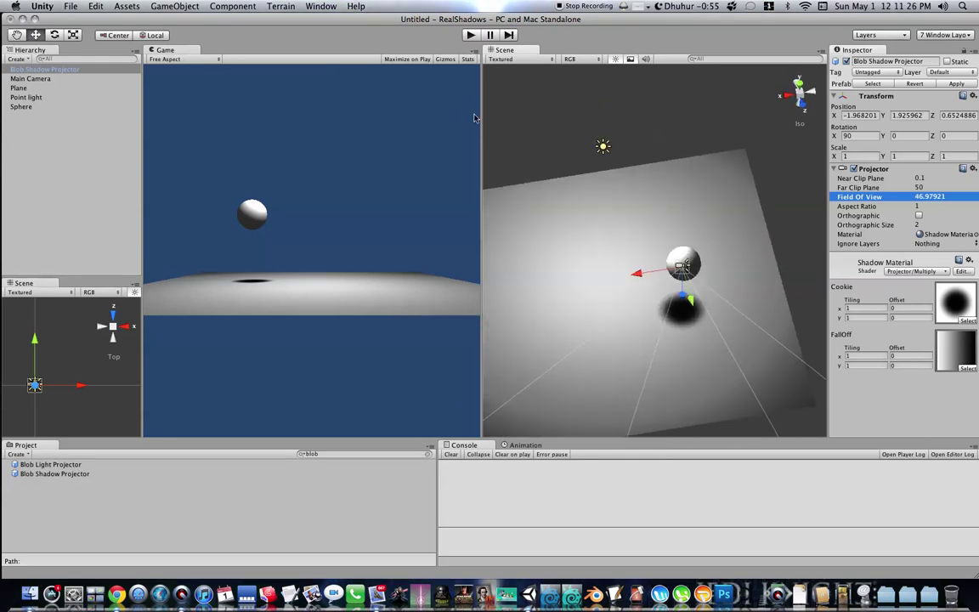
Step: Drag the point light down and to the right to a new spot above the plane
left_click(602, 147)
left_click_drag(603, 146, 584, 165)
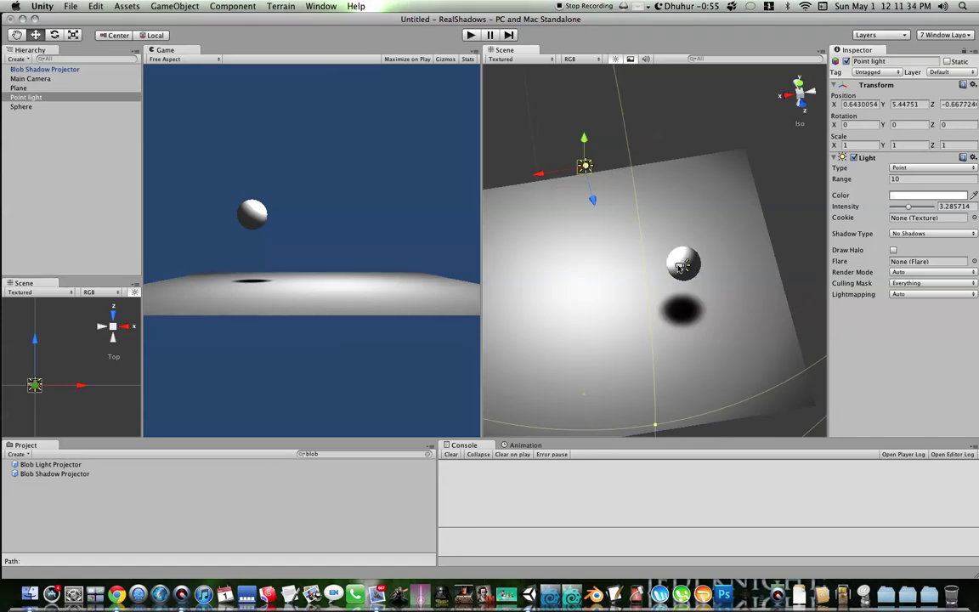
left_click(681, 267)
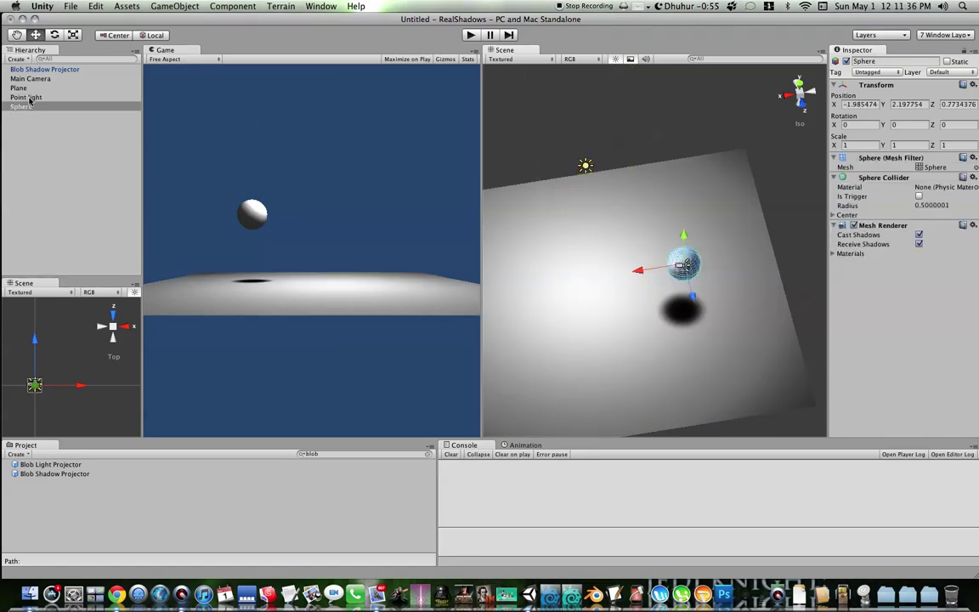
Step: Frame the Blob Shadow Projector and orbit to view its shadow on the plane
left_click(28, 70)
key("f")
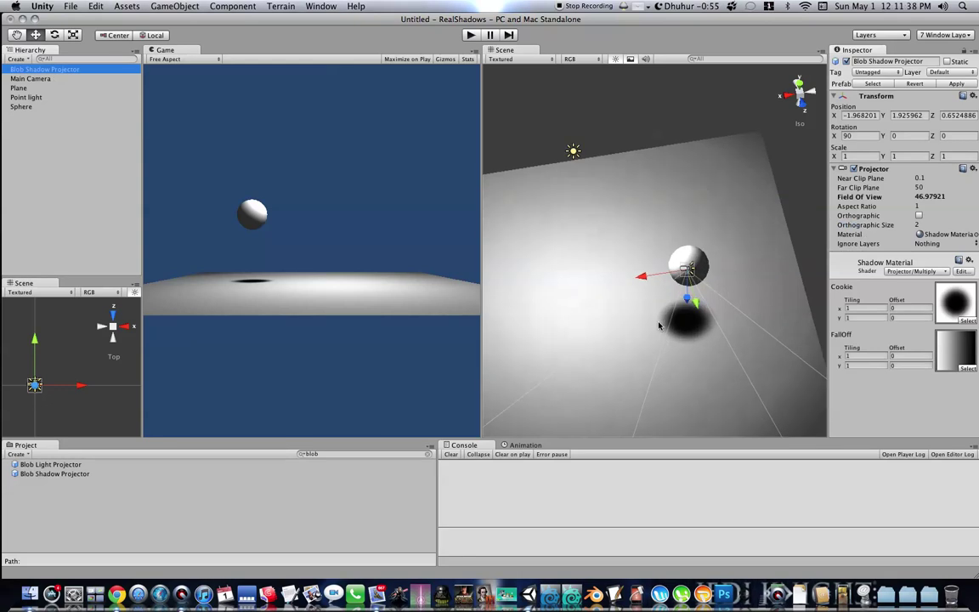
left_click_drag(704, 221, 671, 168, "alt")
left_click_drag(861, 192, 671, 295, "alt")
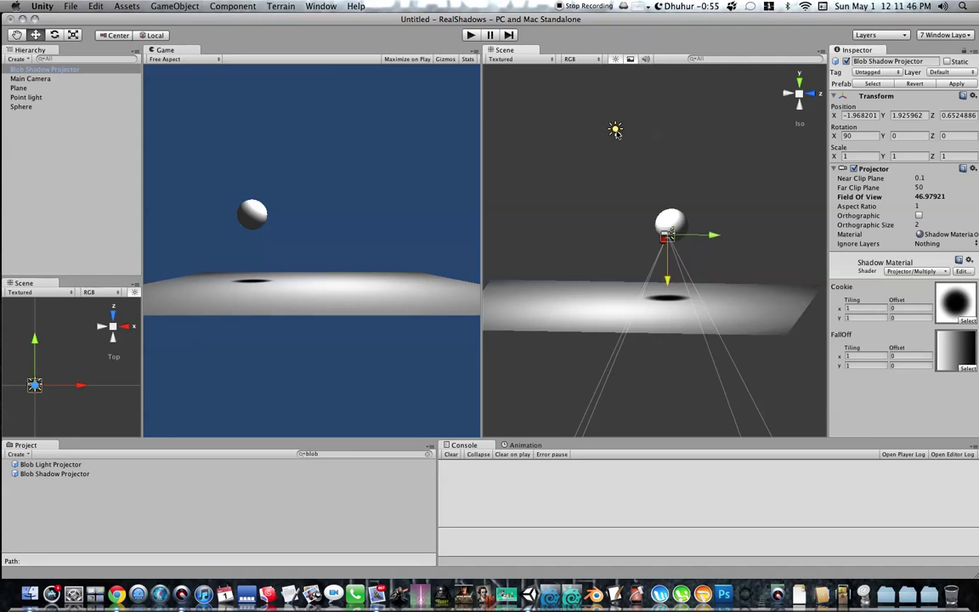
left_click_drag(615, 129, 550, 234, "alt")
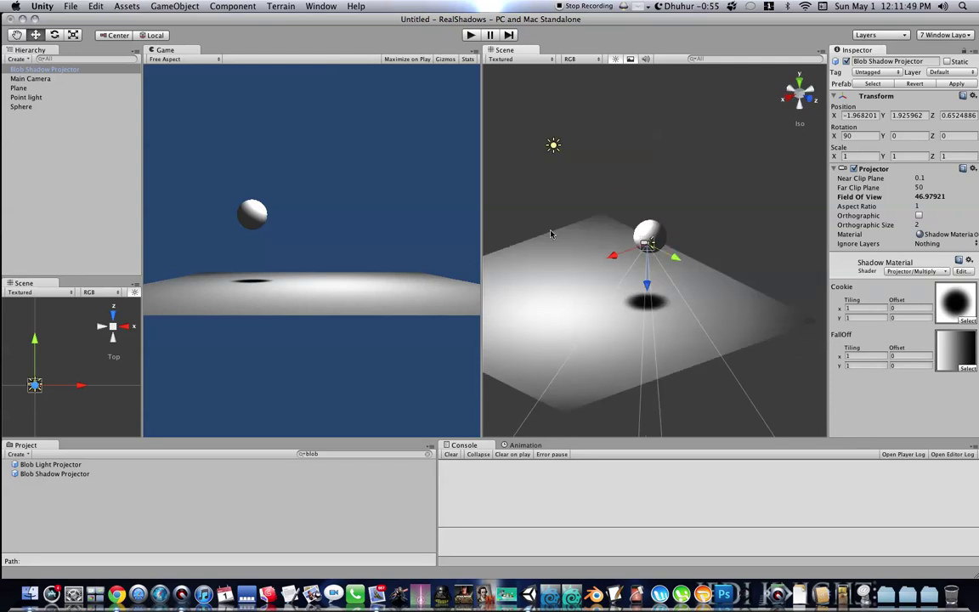
Step: Rotate the Blob Shadow Projector to 55.26, -90, -90 so its shadow slides sideways
left_click(54, 35)
left_click_drag(586, 305, 577, 277, "alt")
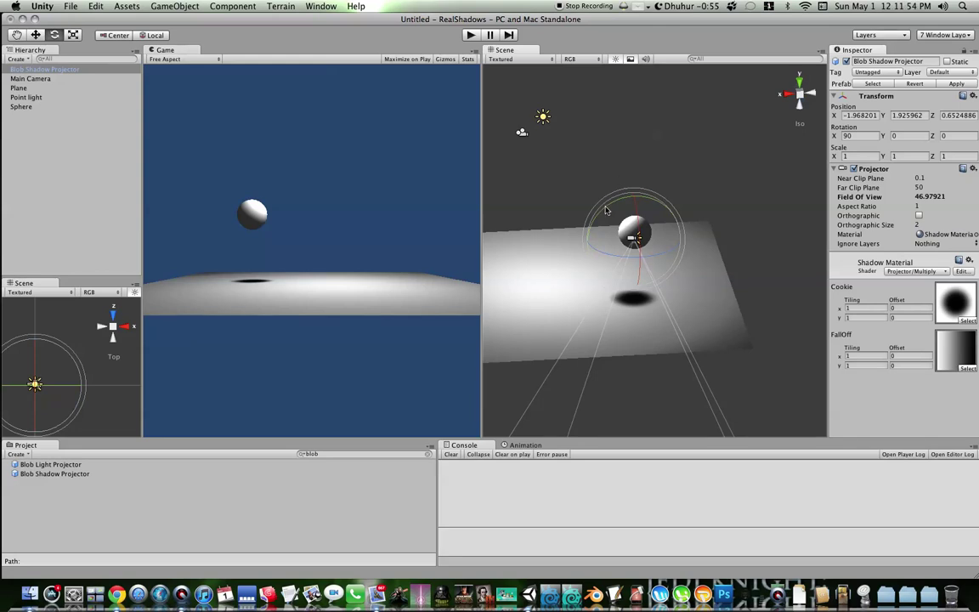
left_click_drag(605, 210, 540, 212)
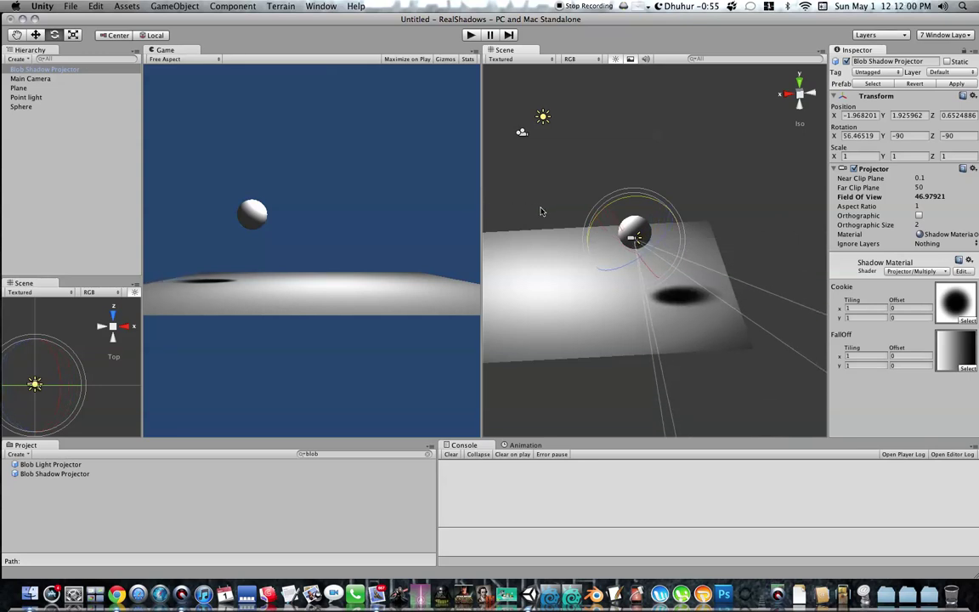
left_click(36, 35)
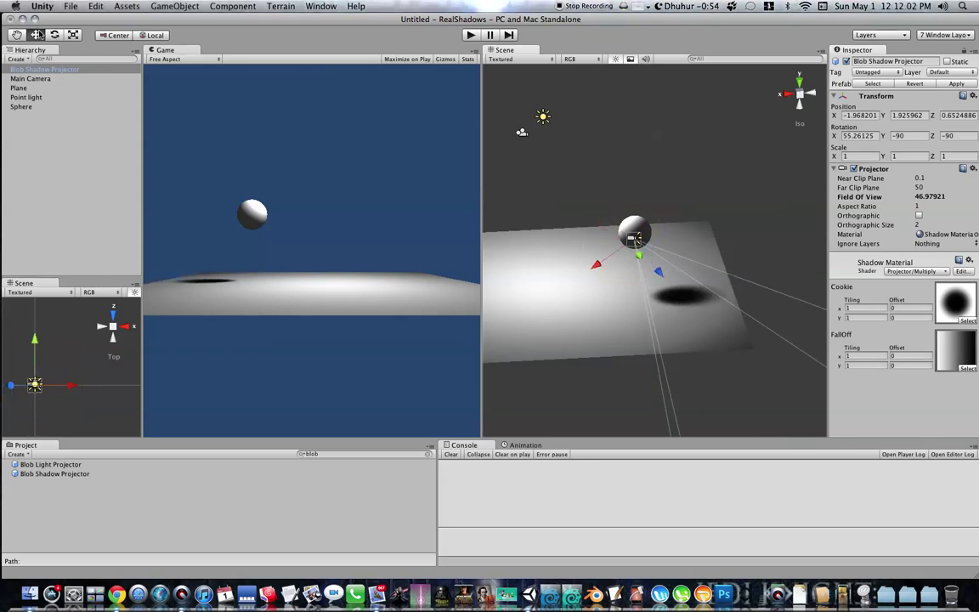
left_click_drag(568, 316, 611, 349, "alt")
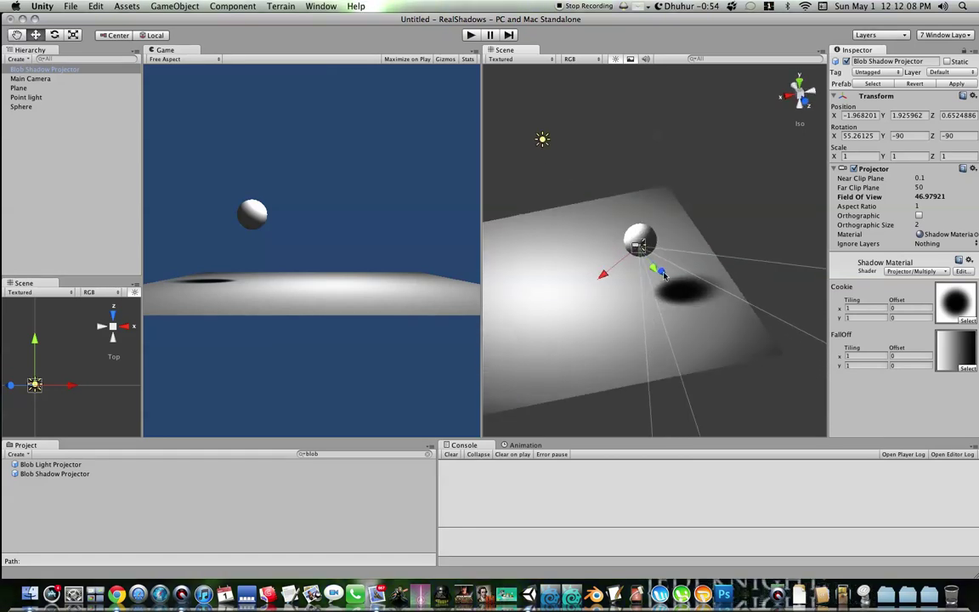
left_click_drag(664, 275, 561, 274, "alt")
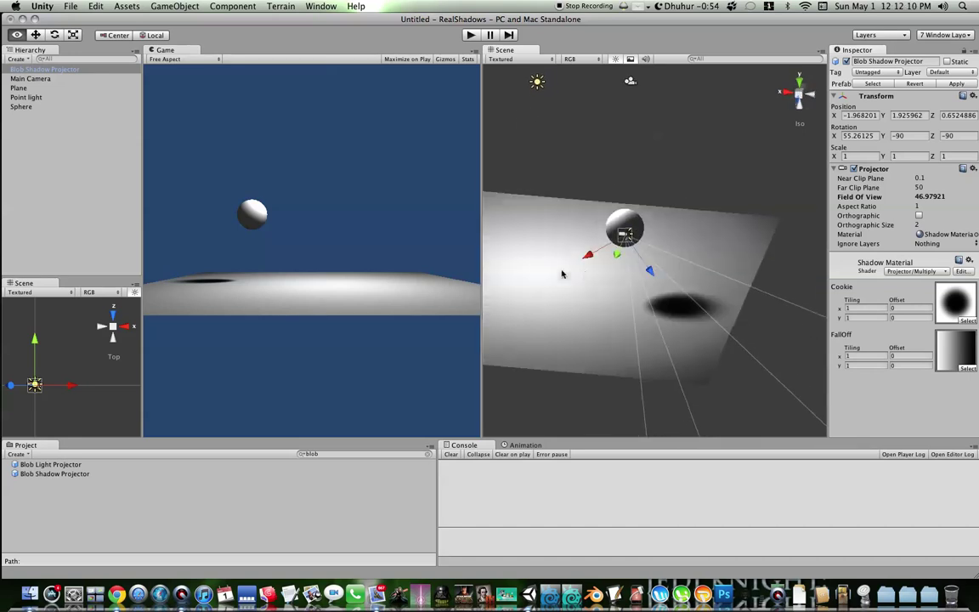
left_click_drag(644, 345, 788, 357, "alt")
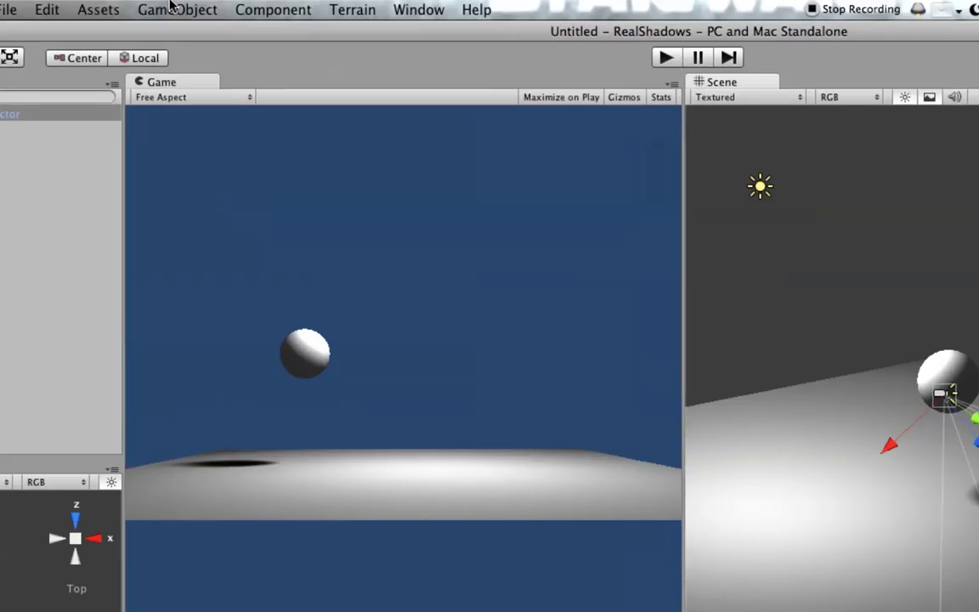
left_click(175, 6)
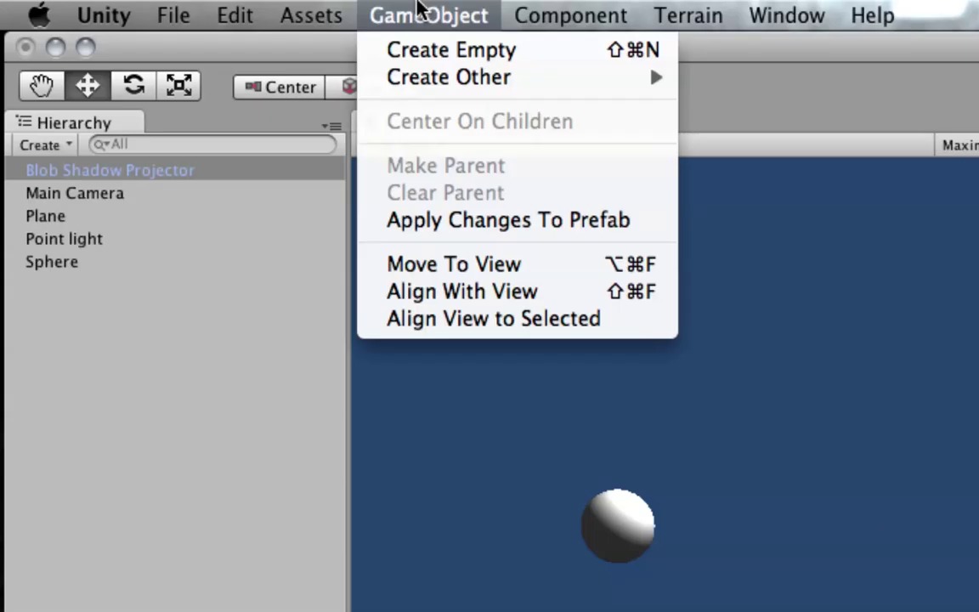
Step: Create an empty GameObject and place it at the sphere, about -1.997, 1.848, 0.71
left_click(425, 51)
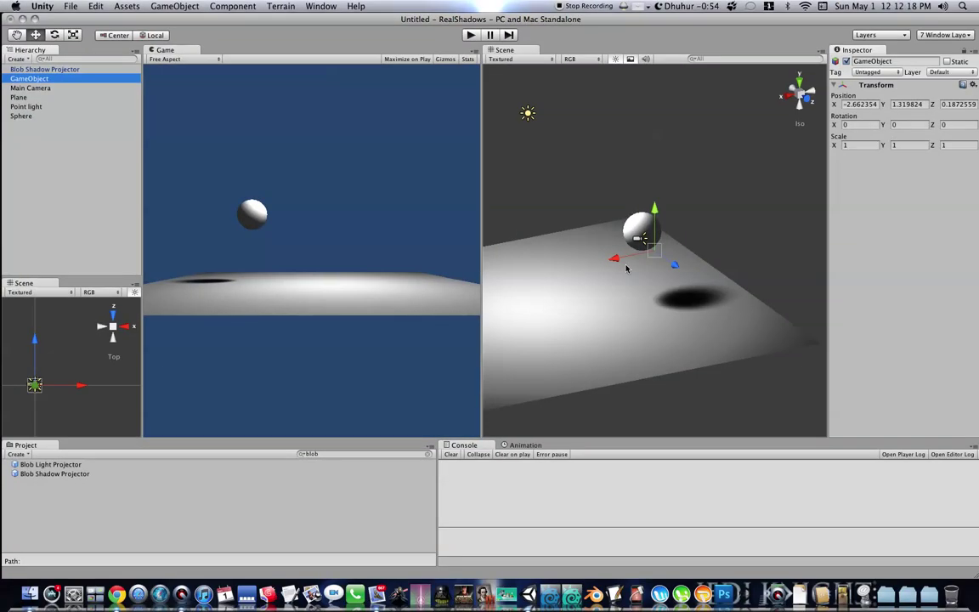
left_click(611, 299)
left_click(36, 79)
left_click_drag(594, 234, 602, 277, "alt")
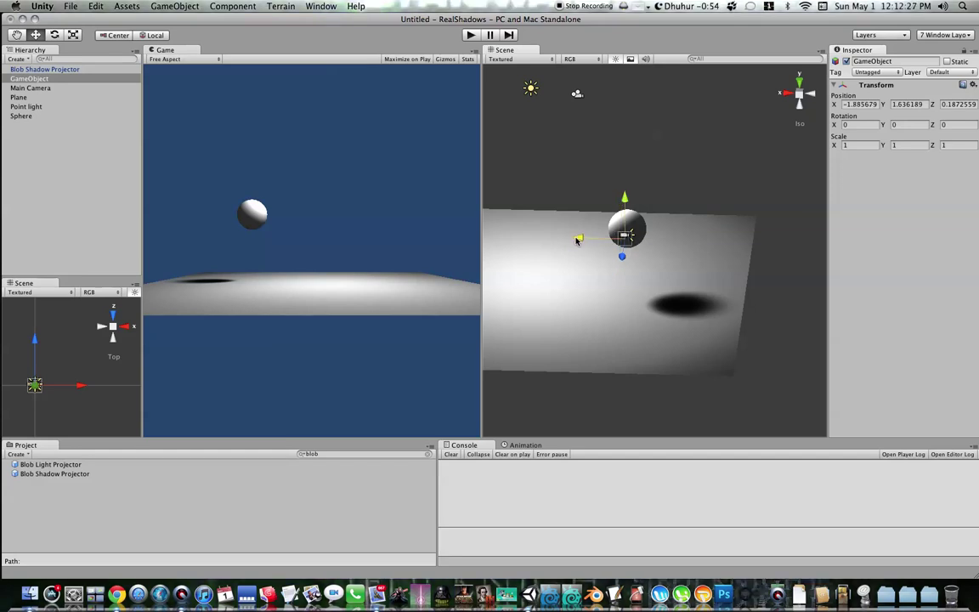
left_click_drag(578, 236, 721, 403, "alt")
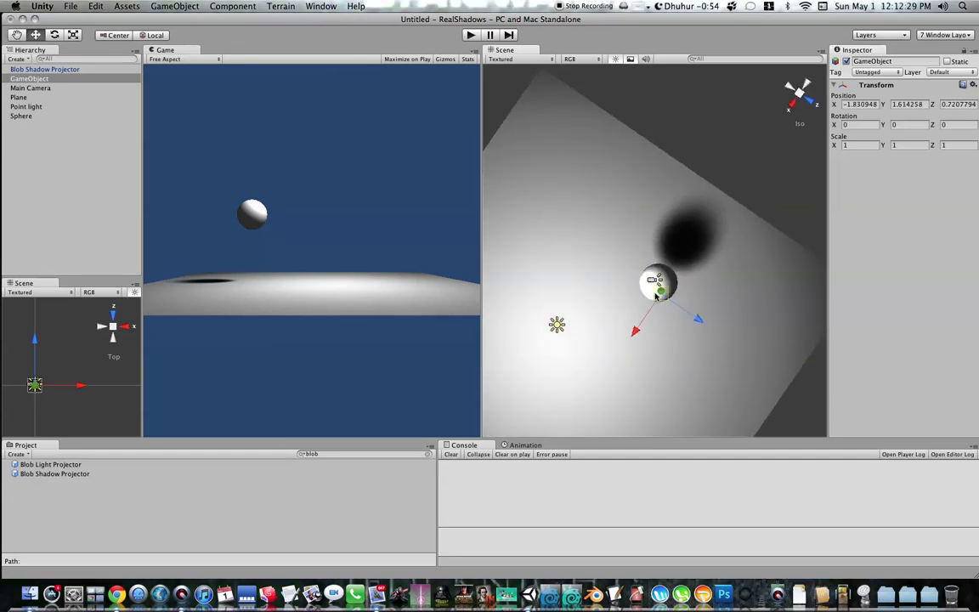
left_click_drag(650, 286, 414, 57, "alt")
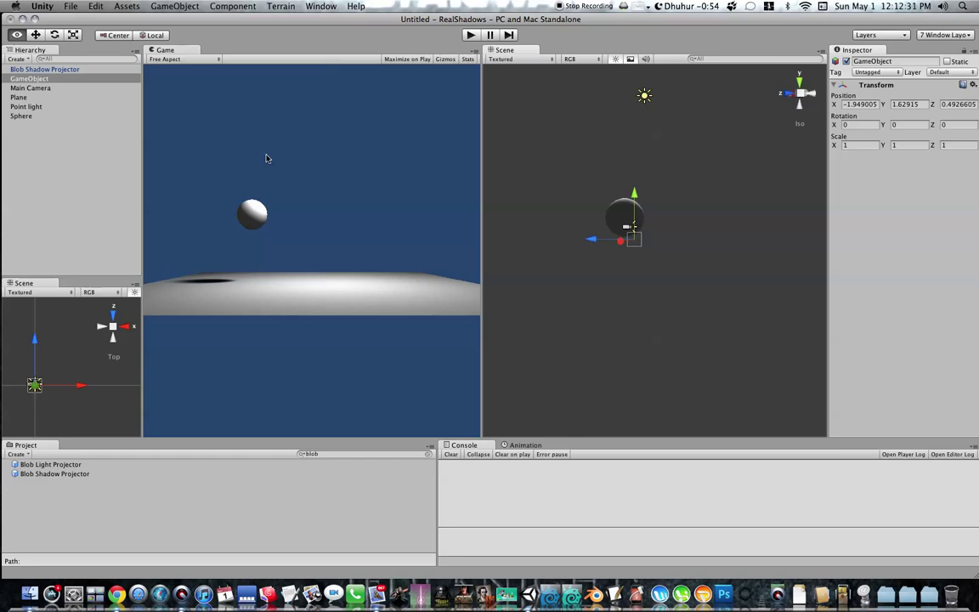
left_click_drag(265, 158, 274, 315, "alt")
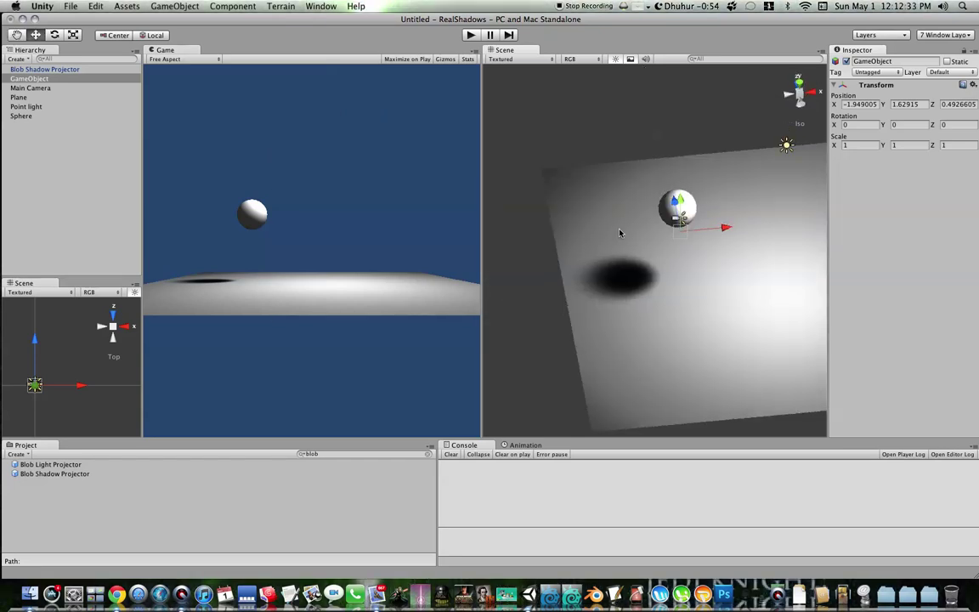
left_click_drag(680, 255, 45, 145, "alt")
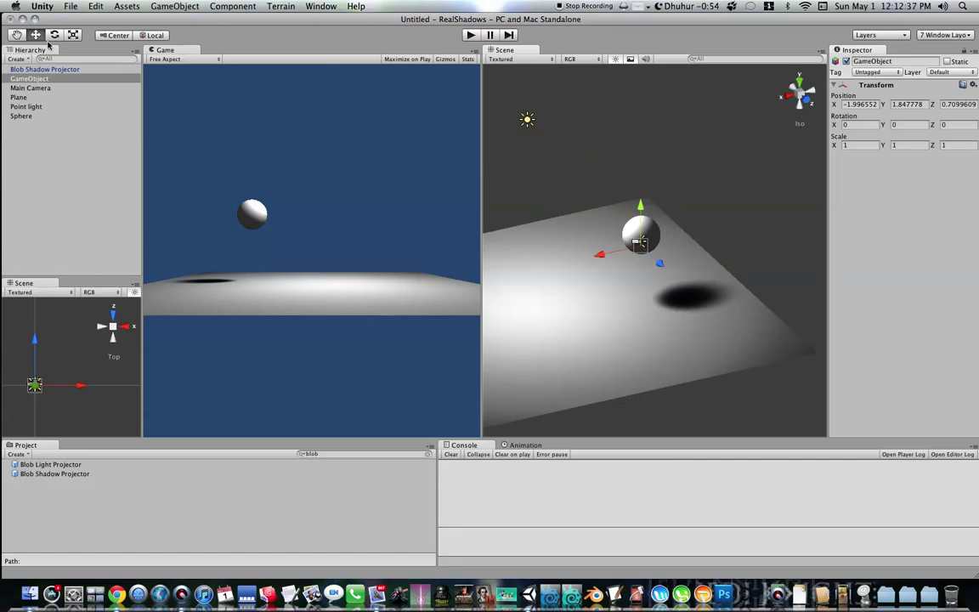
Step: Rotate the empty GameObject to -44.7262, 117.1419, -19.83749 with the Rotate tool
key("e")
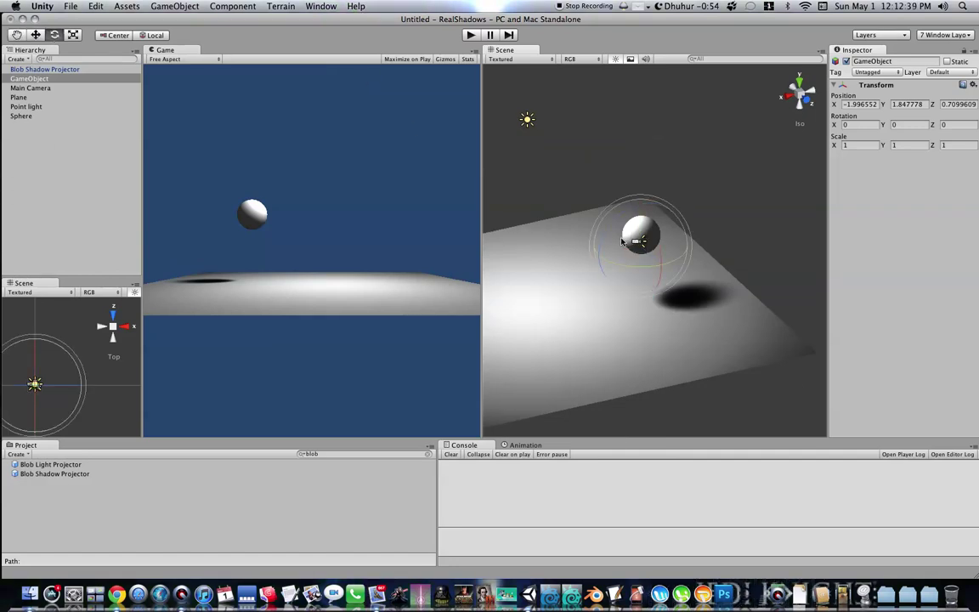
left_click_drag(609, 234, 442, 221)
left_click(35, 34)
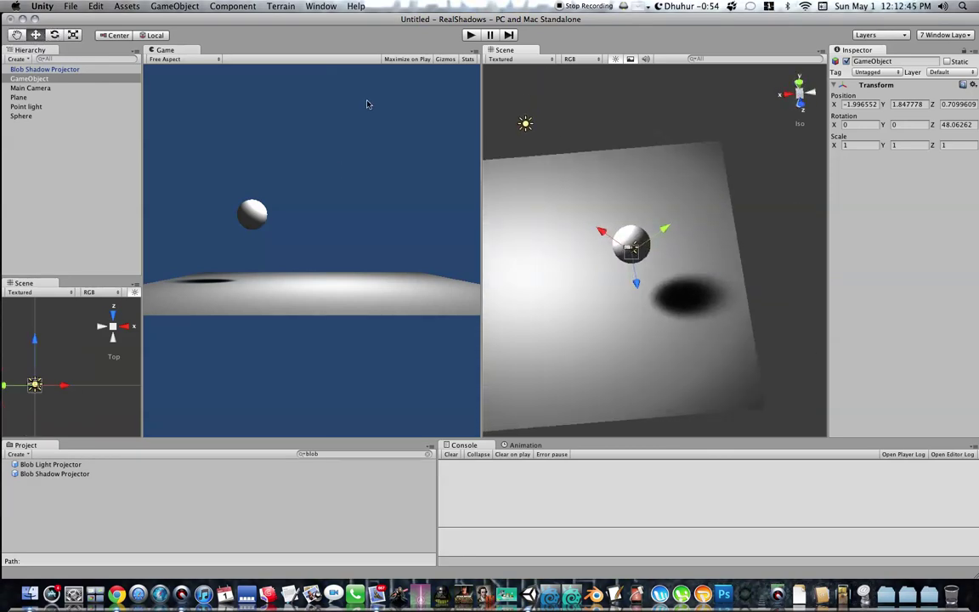
left_click(56, 36)
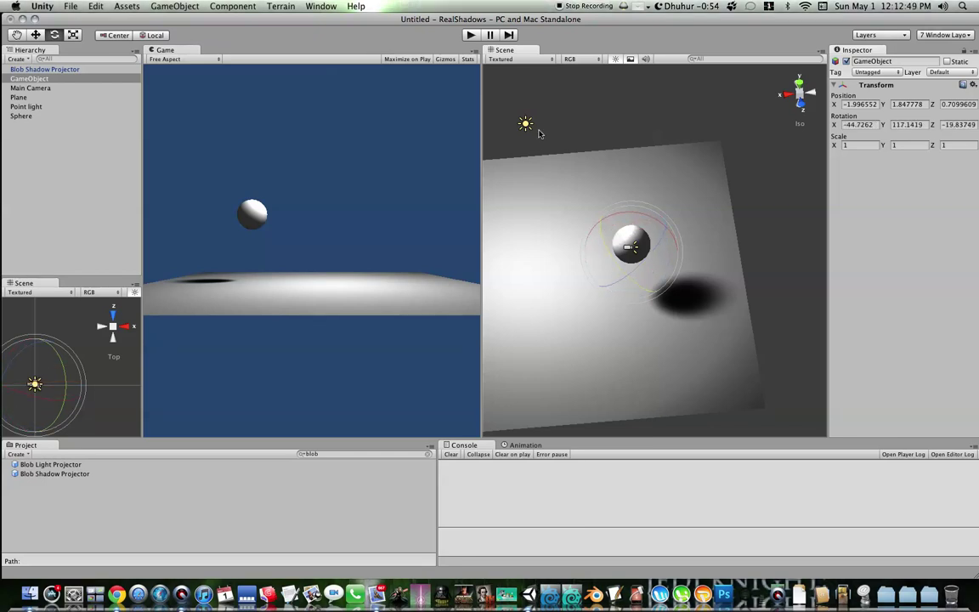
left_click_drag(538, 133, 566, 182, "alt")
left_click(35, 35)
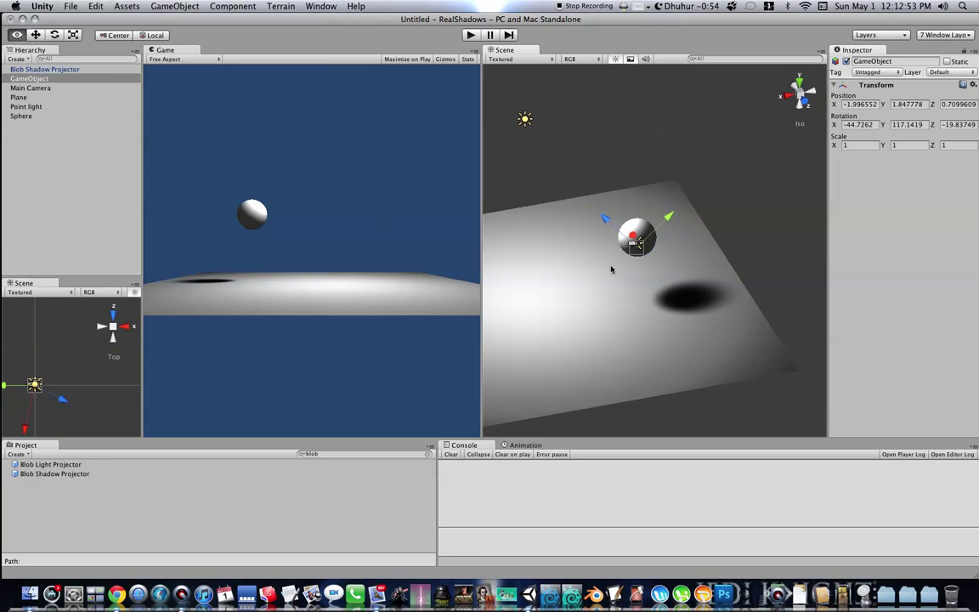
left_click_drag(618, 242, 385, 246, "alt")
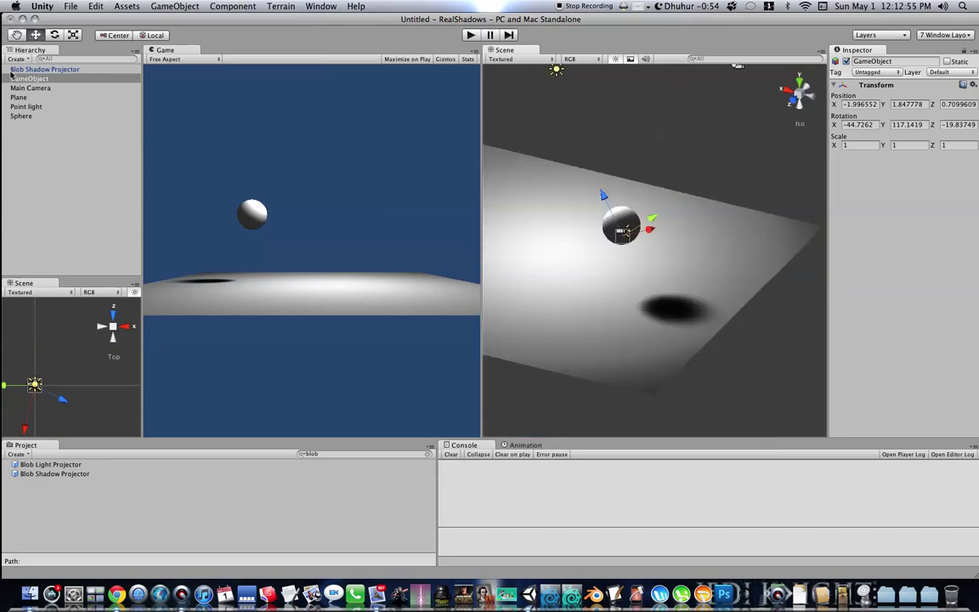
Step: Nest Blob Shadow Projector under GameObject and expand Sphere to show GameObject inside it
left_click_drag(43, 69, 20, 106)
left_click_drag(656, 290, 739, 340, "alt")
left_click(6, 98)
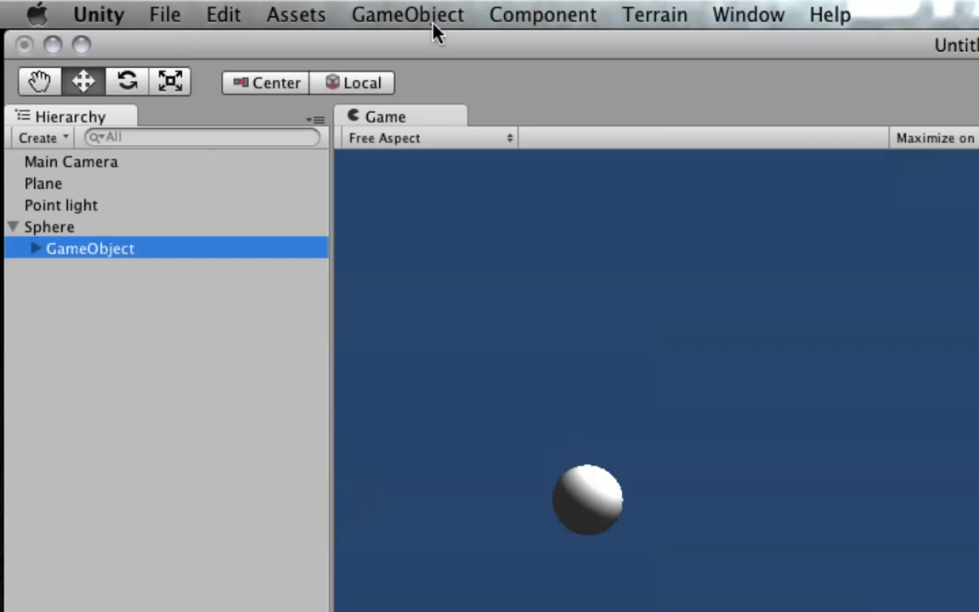
Step: Search the Project panel for 'smooth'
left_click(542, 14)
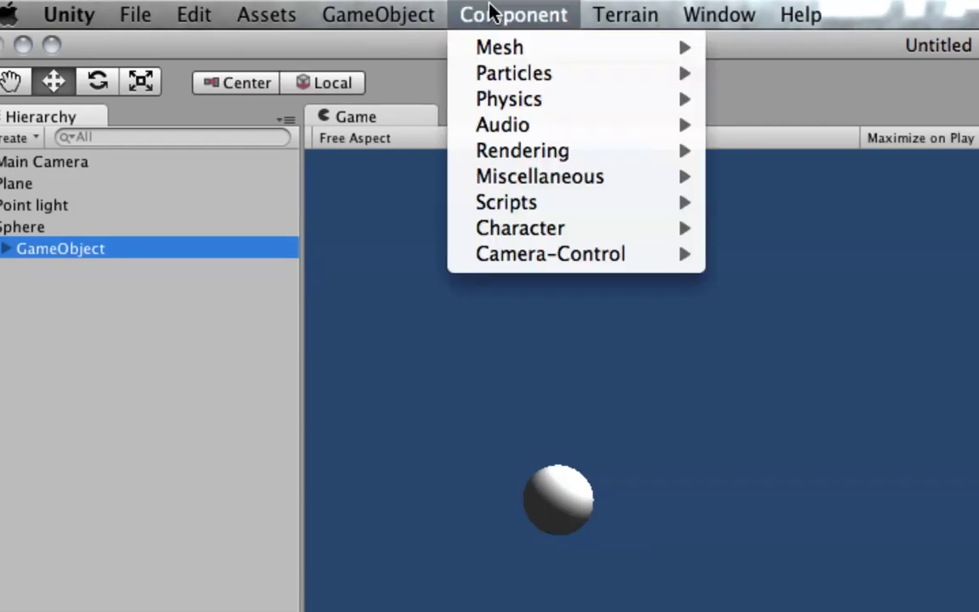
mouse_move(535, 204)
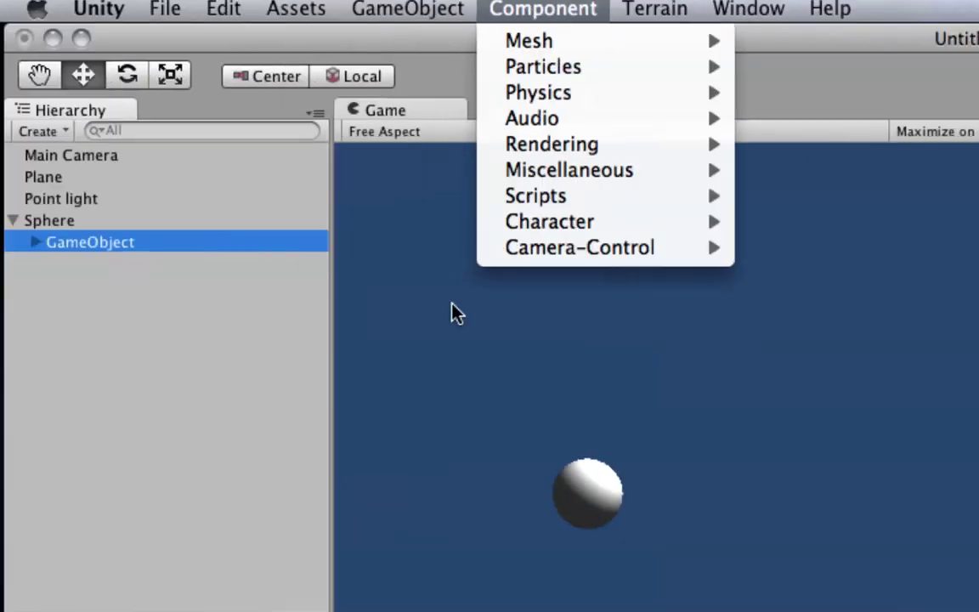
left_click(420, 312)
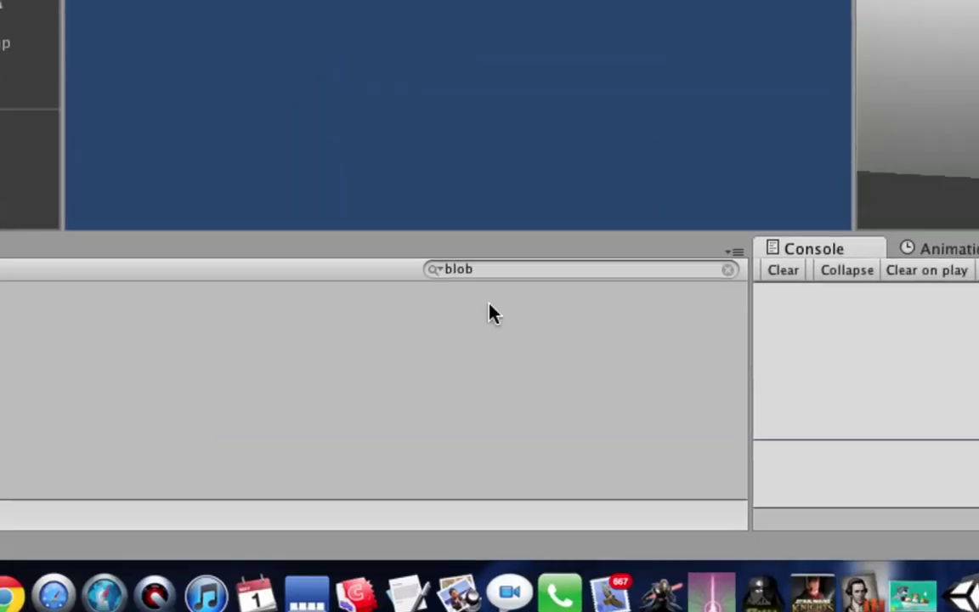
left_click(480, 271)
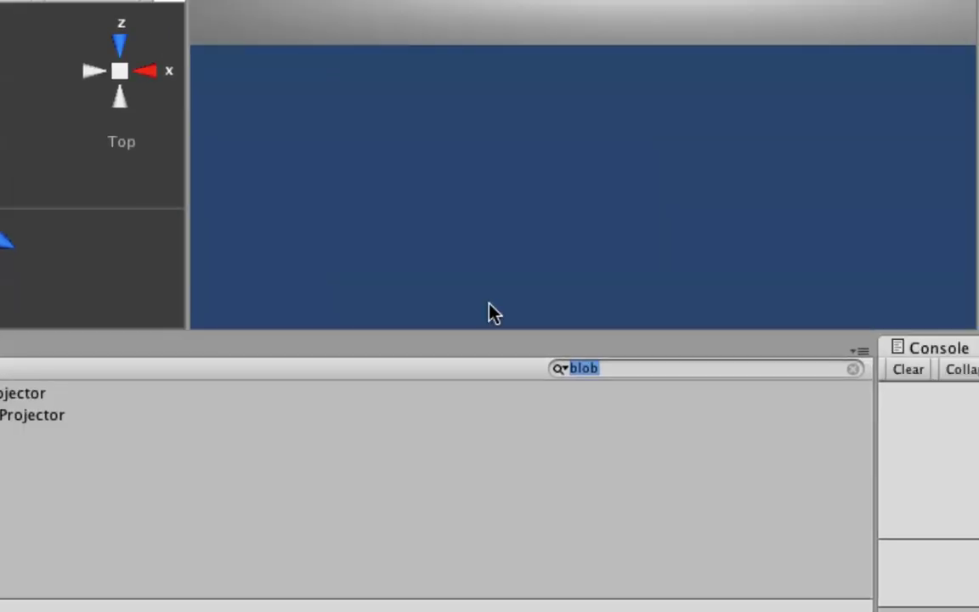
type("smooth")
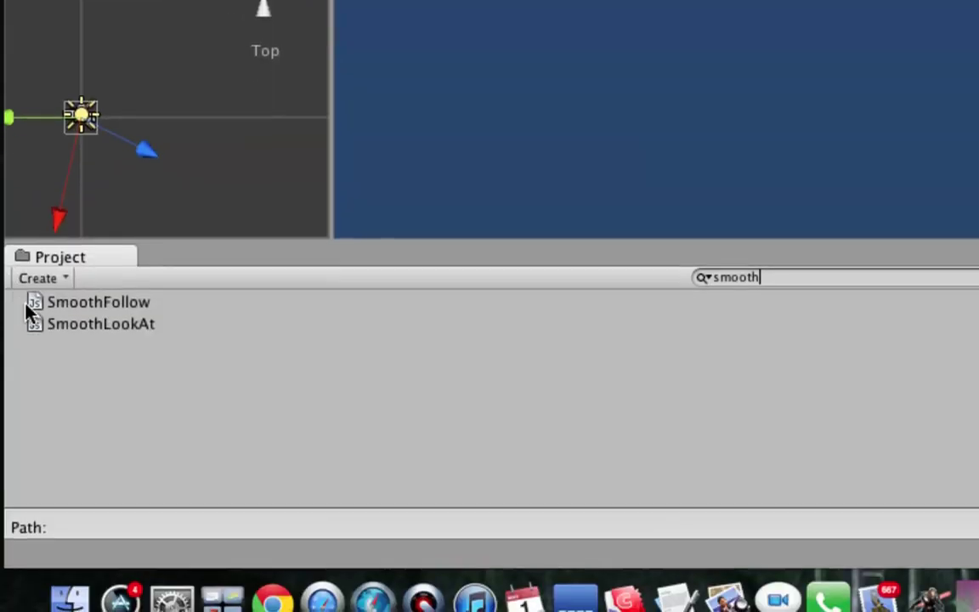
Step: Attach the SmoothFollow script to the GameObject under Sphere
left_click(32, 383)
left_click(34, 405)
left_click(35, 295)
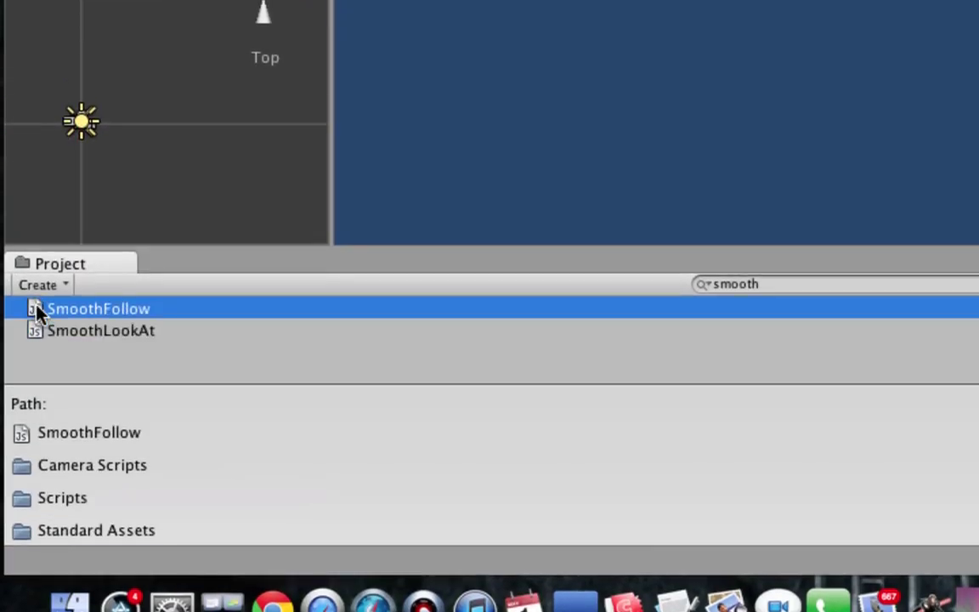
left_click_drag(35, 295, 72, 137)
left_click_drag(72, 313, 81, 248)
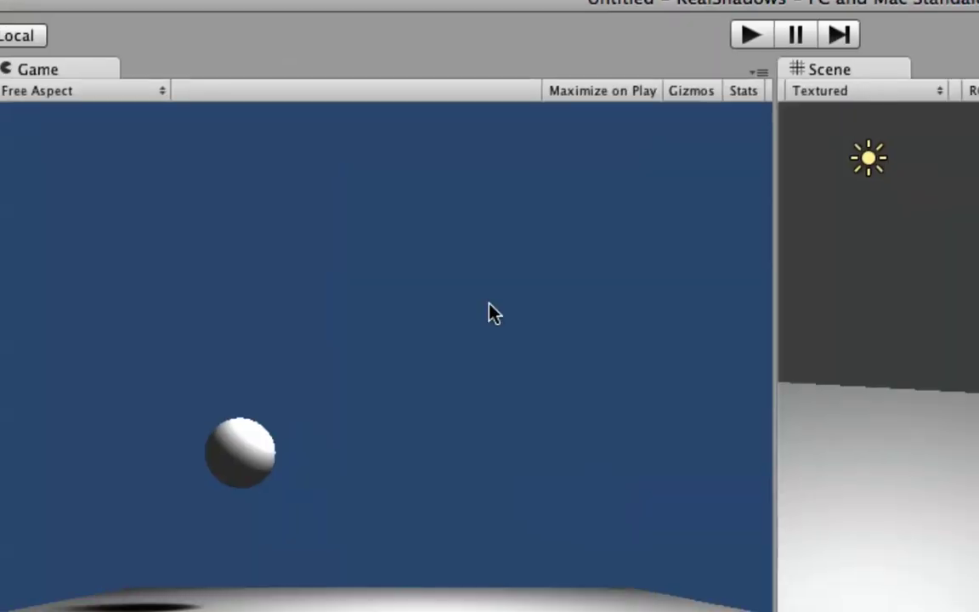
scroll(849, 586, "down", 10)
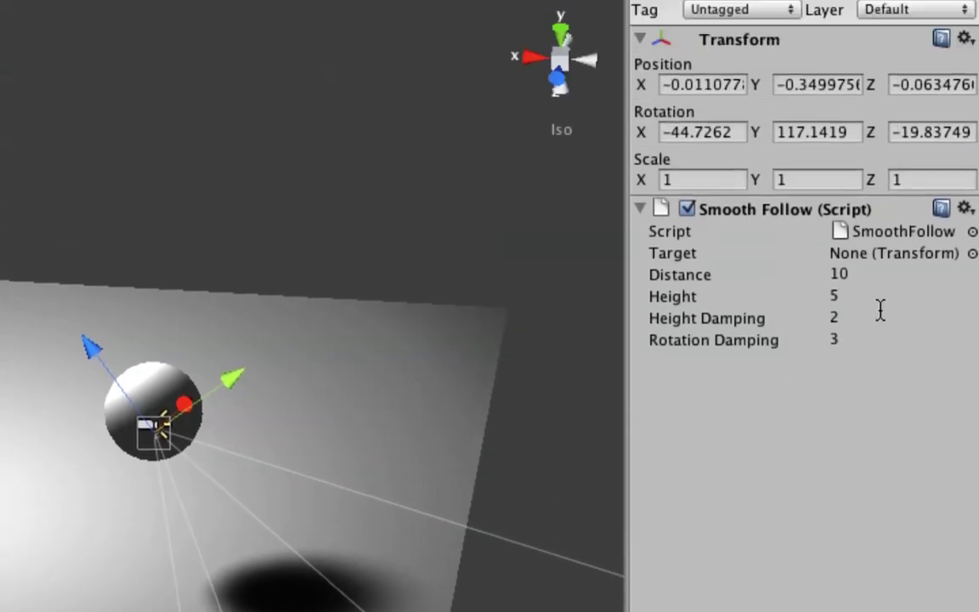
Step: Set the Point light as the Smooth Follow component's Target
left_click(973, 306)
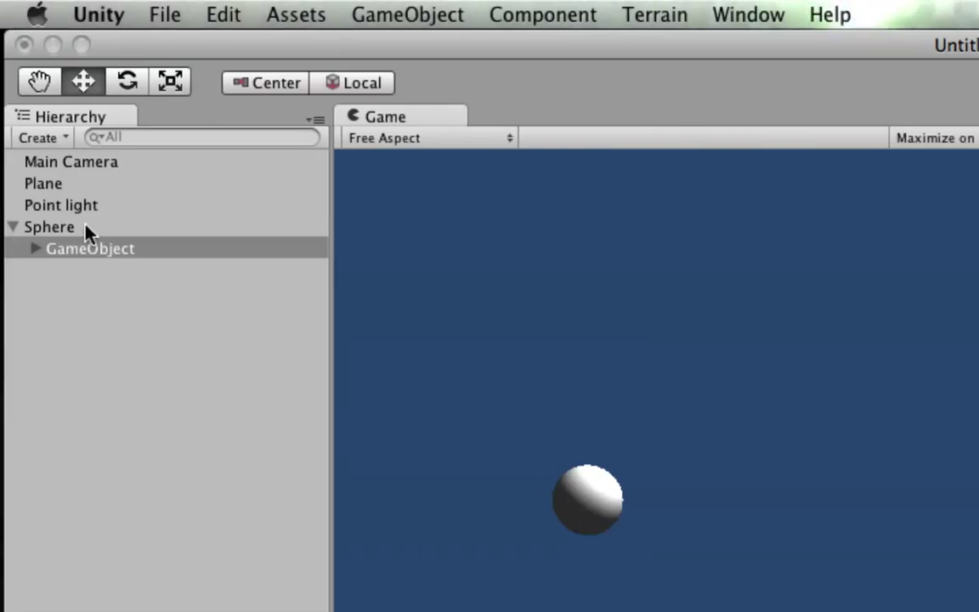
left_click_drag(40, 189, 879, 313)
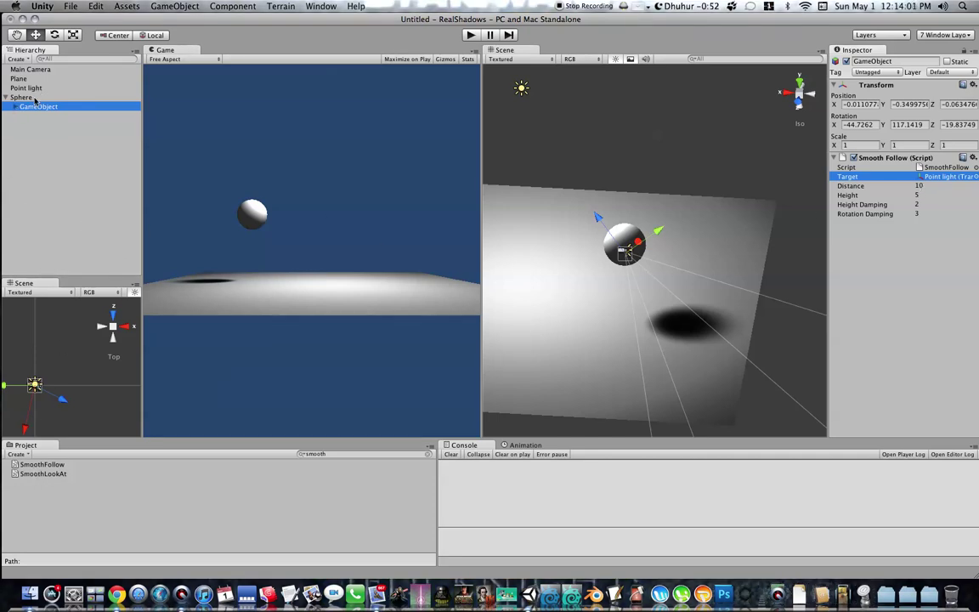
Step: Remove the Smooth Follow script component from GameObject after briefly viewing its code
right_click(885, 161)
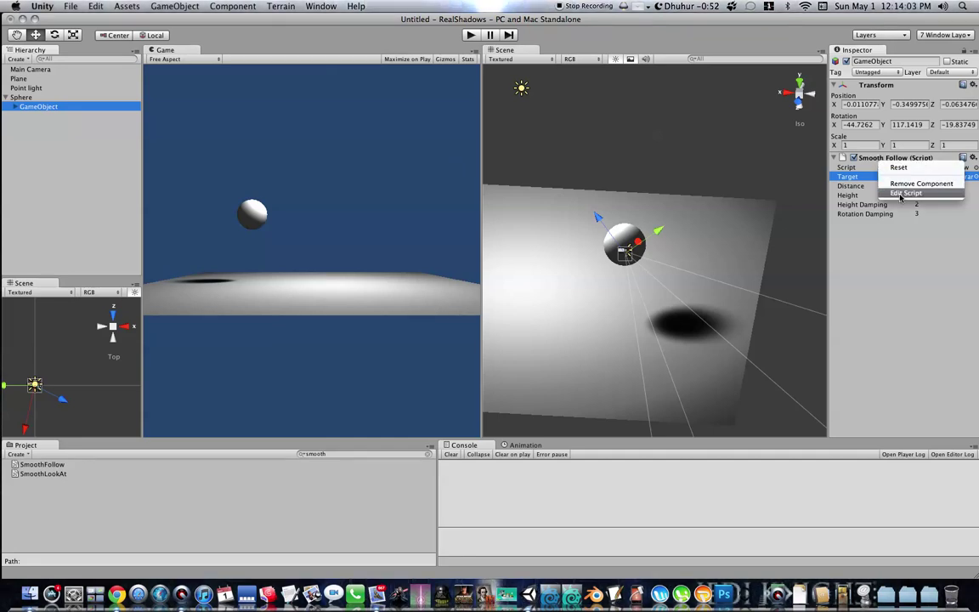
left_click(904, 193)
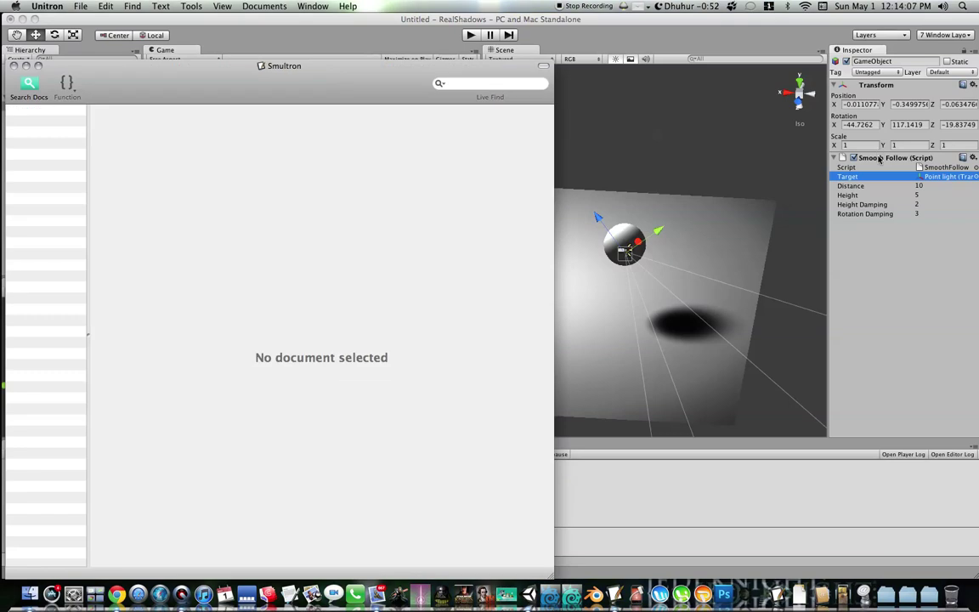
left_click(879, 159)
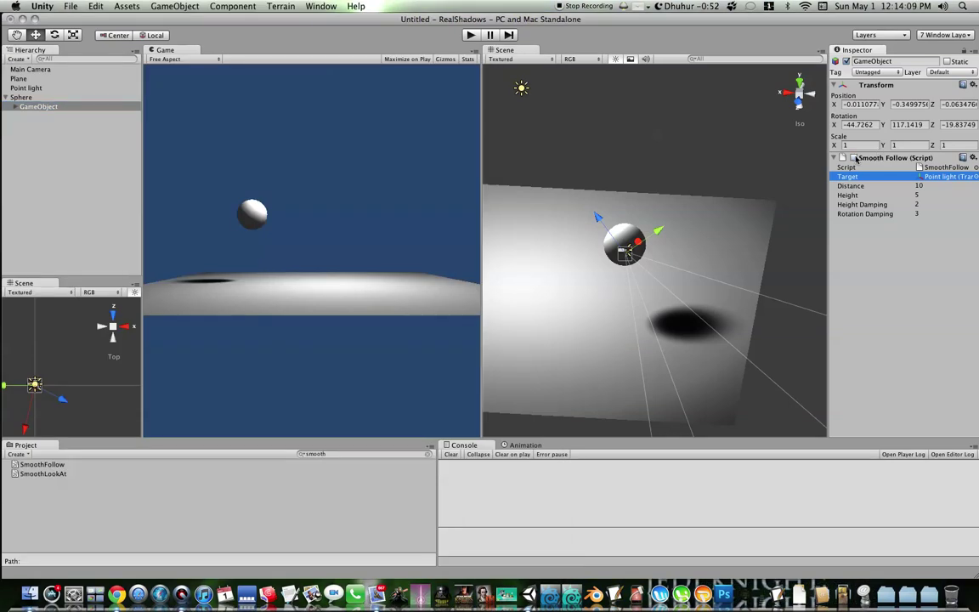
right_click(865, 159)
left_click(879, 185)
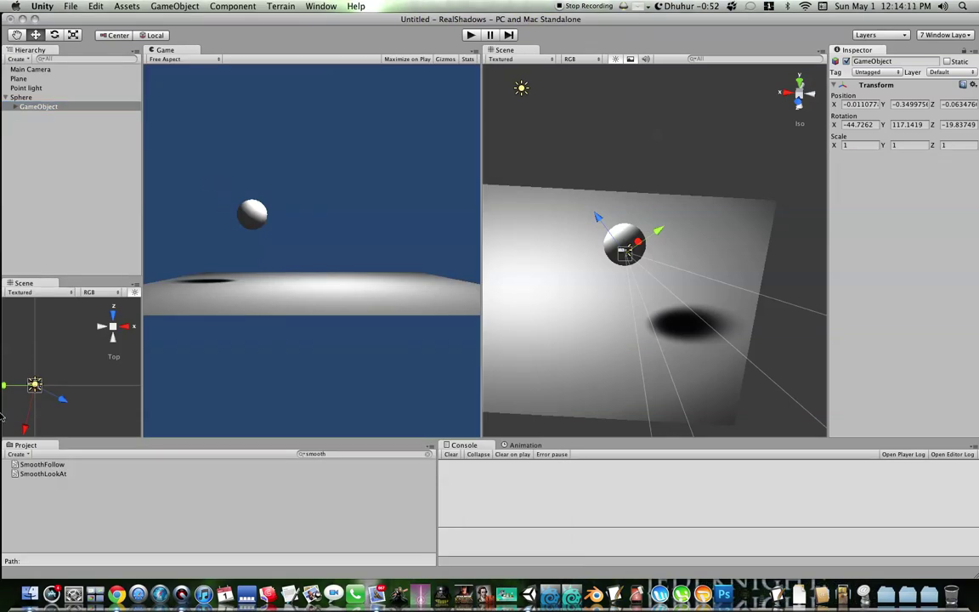
Step: Add SmoothLookAt to GameObject targeting the Point light, then enter Play mode
key("F12")
key("F12")
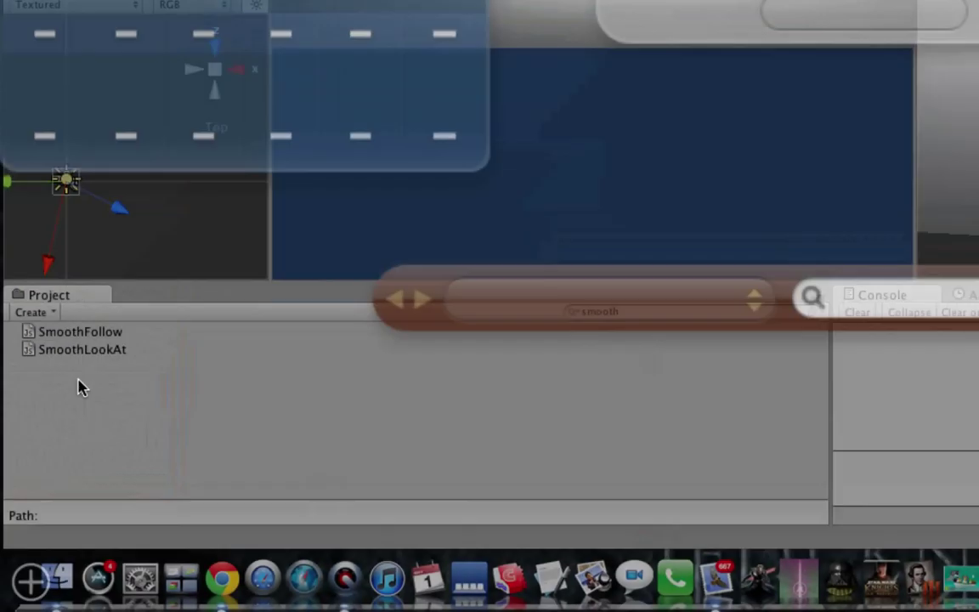
left_click(68, 359)
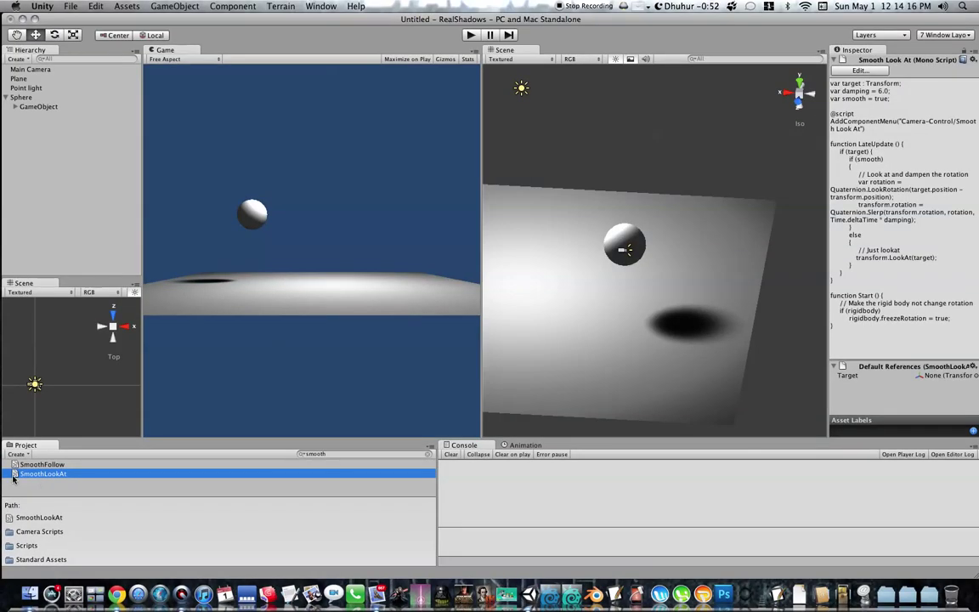
left_click_drag(12, 478, 25, 98)
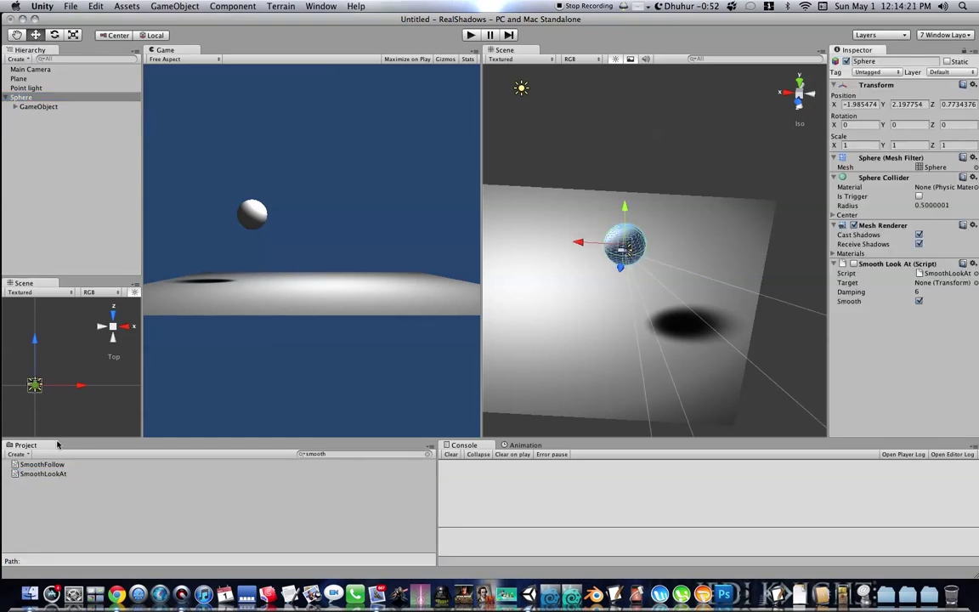
left_click_drag(50, 474, 45, 106)
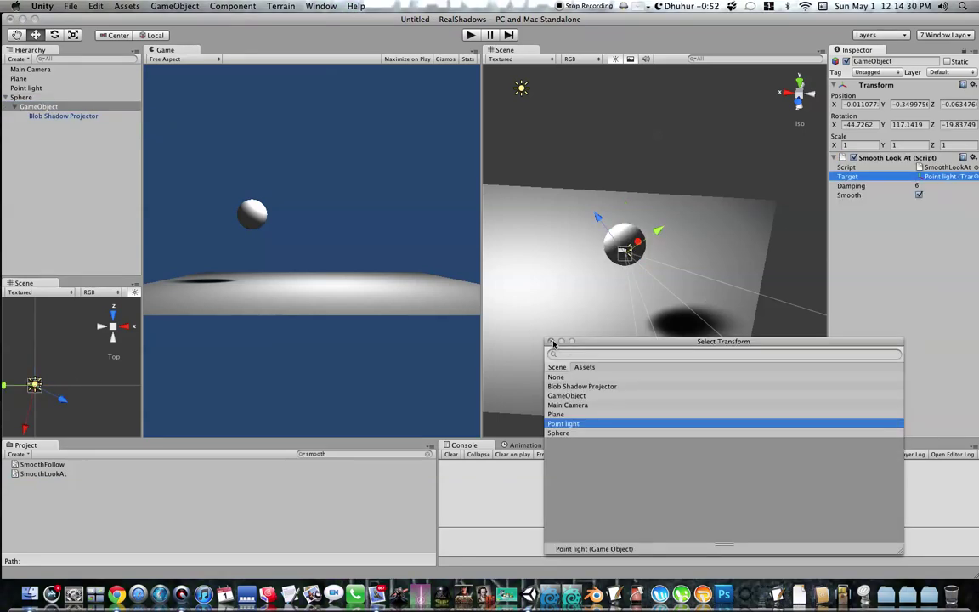
left_click(551, 341)
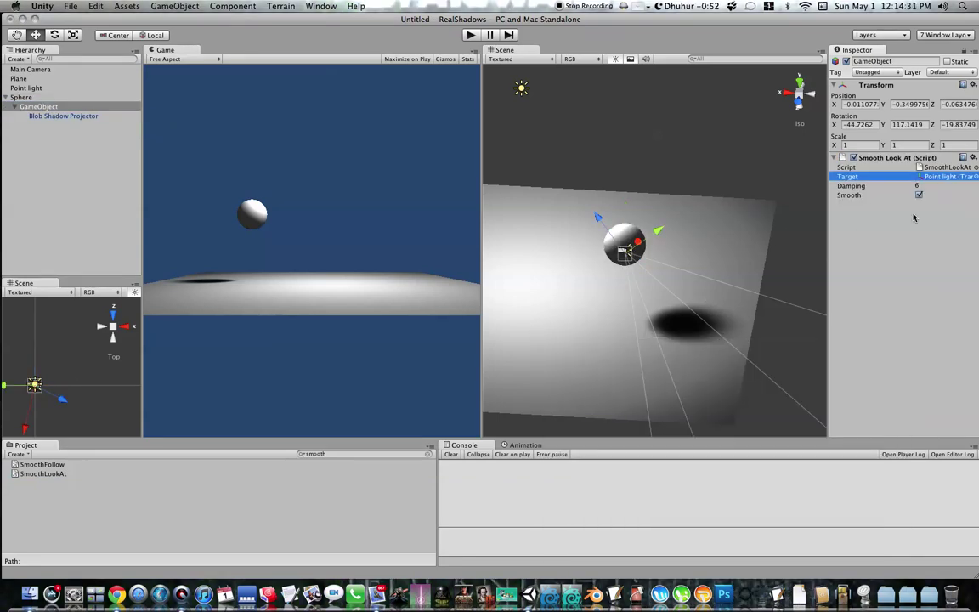
left_click(470, 36)
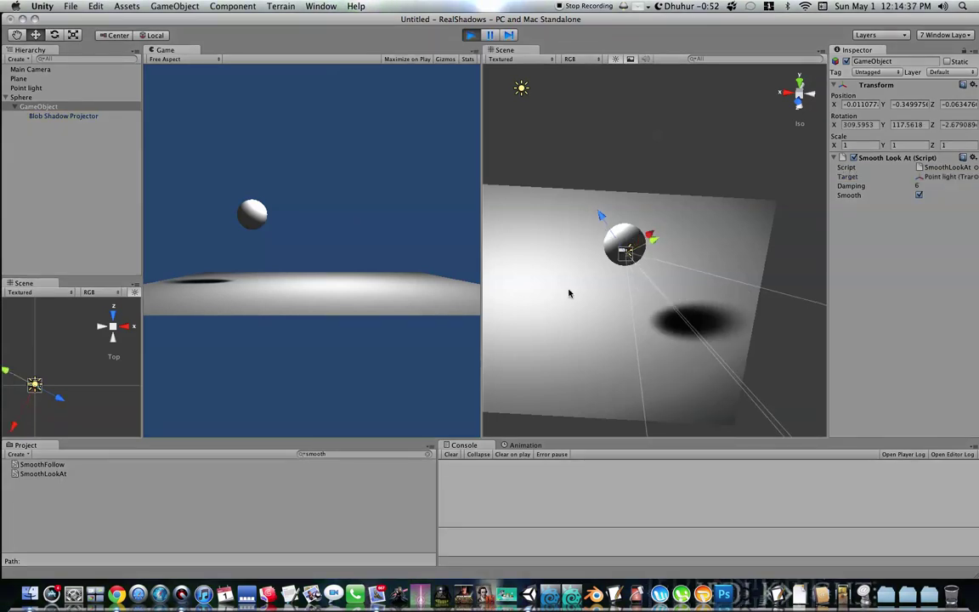
Step: Move the Point light to about -1.57, 4.88, -1.12 so the blob shadow shifts
scroll(569, 293, "down", 5)
left_click(621, 199)
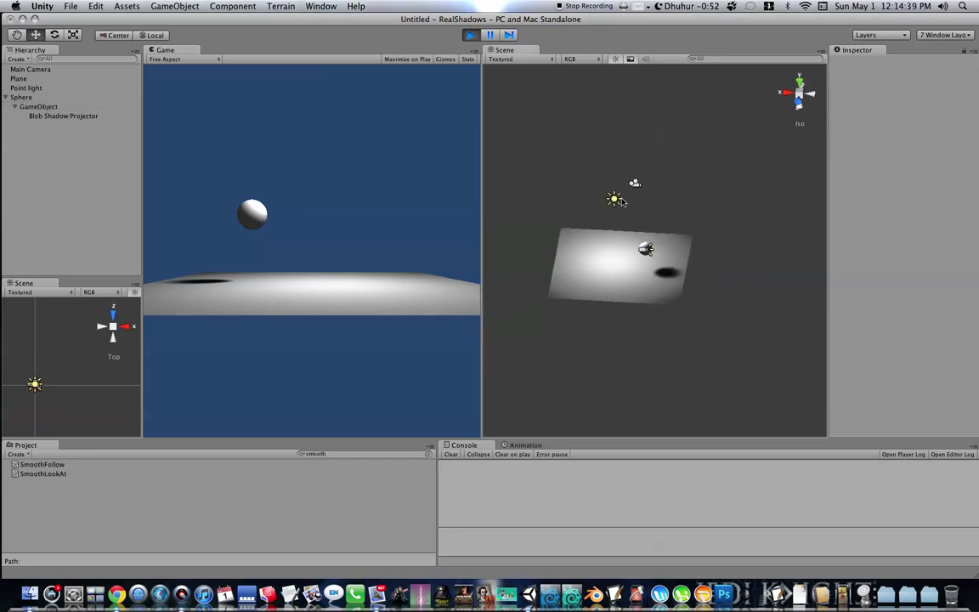
left_click(614, 200)
scroll(613, 199, "up", 4)
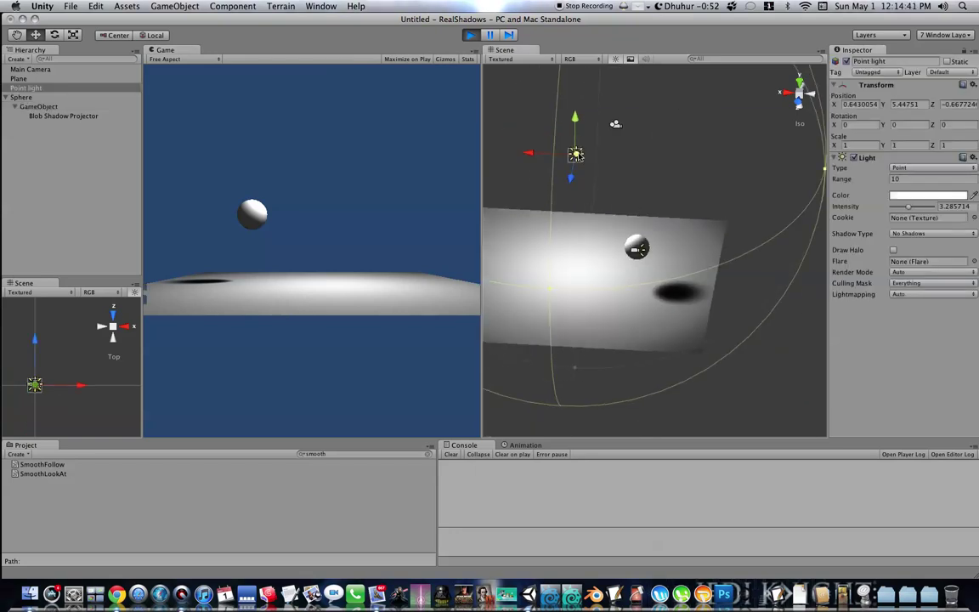
left_click_drag(576, 155, 644, 208)
mouse_move(638, 166)
left_mouse_down()
mouse_move(637, 128)
mouse_move(637, 197)
mouse_move(619, 96)
mouse_move(632, 183)
mouse_move(634, 175)
left_mouse_up()
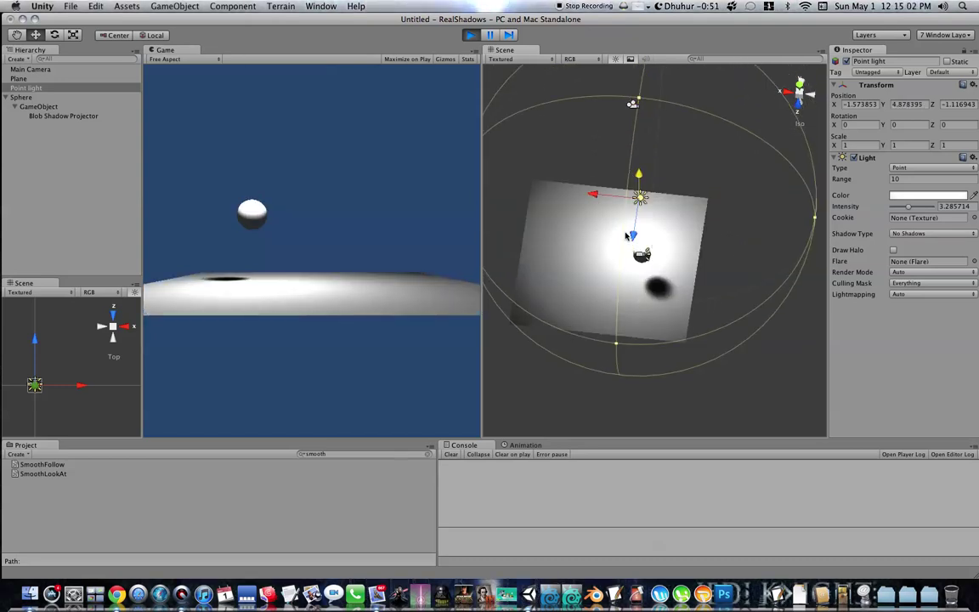
left_click_drag(618, 229, 22, 142, "alt")
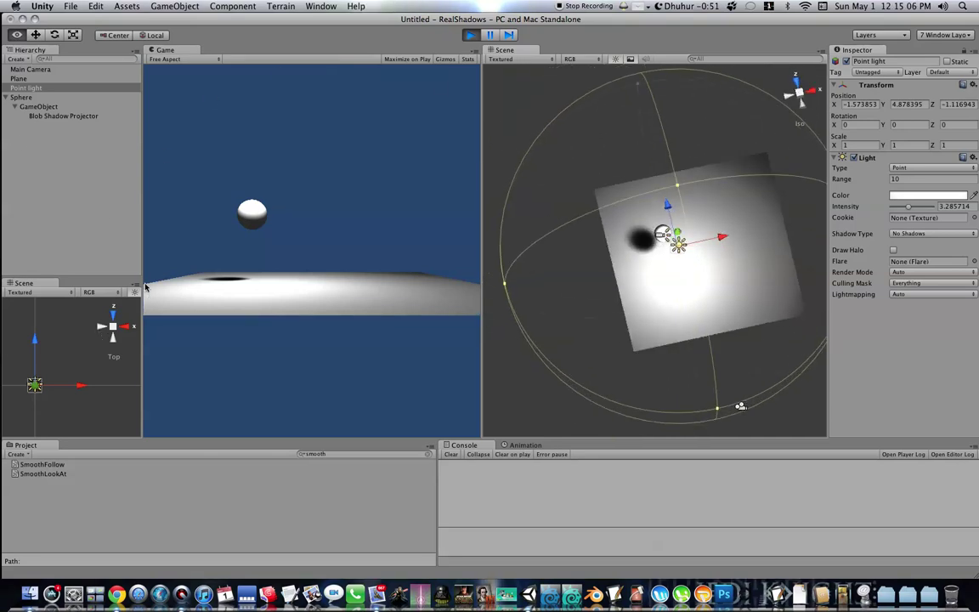
Step: Stop play, turn off Smooth in GameObject's Smooth Look At, and play again
left_click(471, 33)
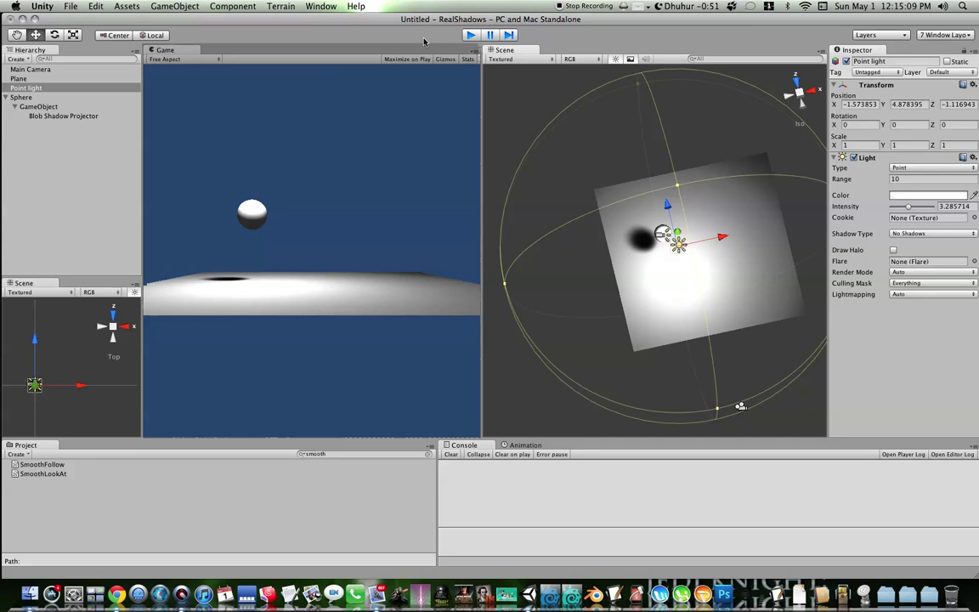
left_click(37, 106)
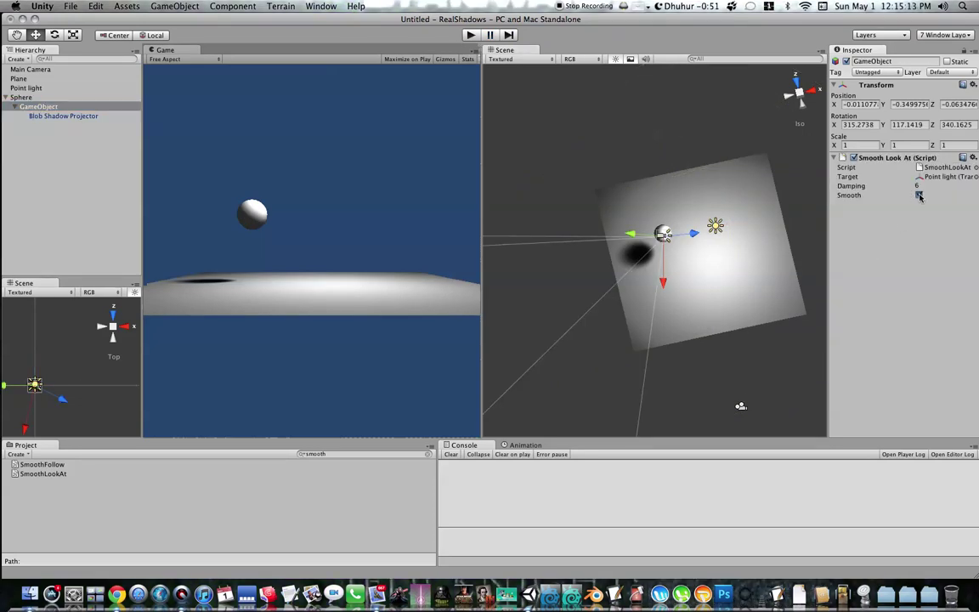
left_click(468, 36)
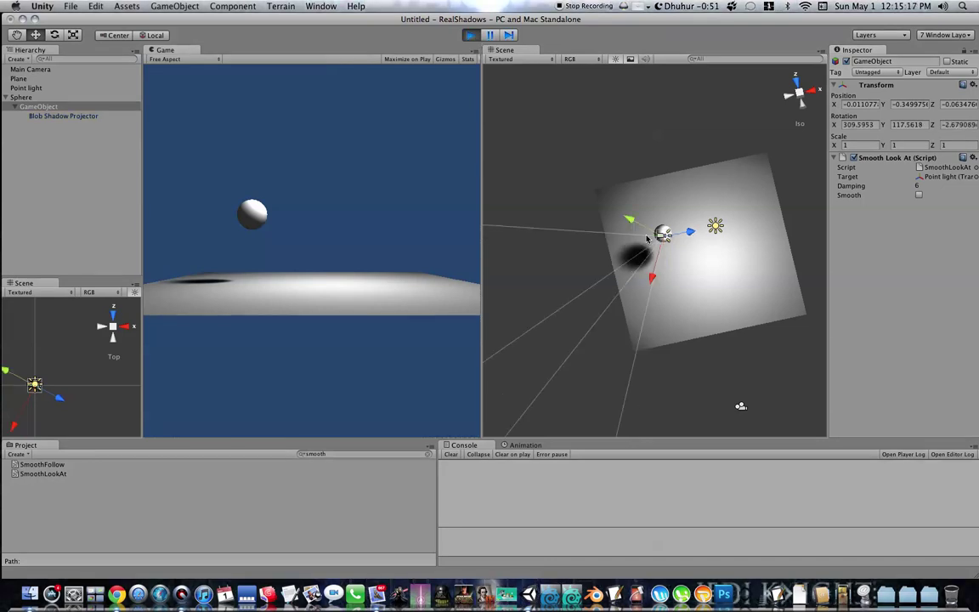
Step: Enlarge the Point light's Range to 12.80672
left_click(715, 227)
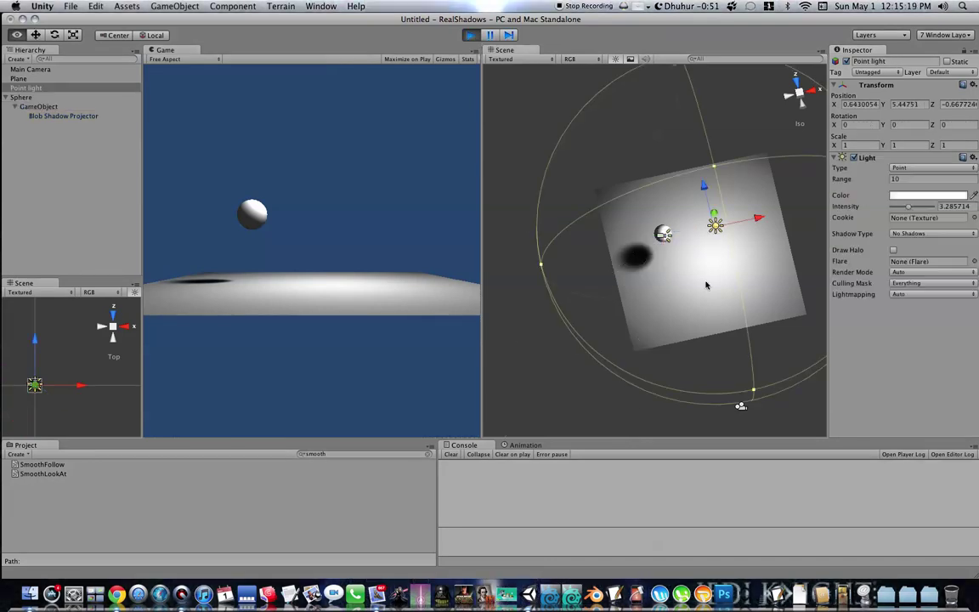
left_click_drag(705, 284, 656, 196, "alt")
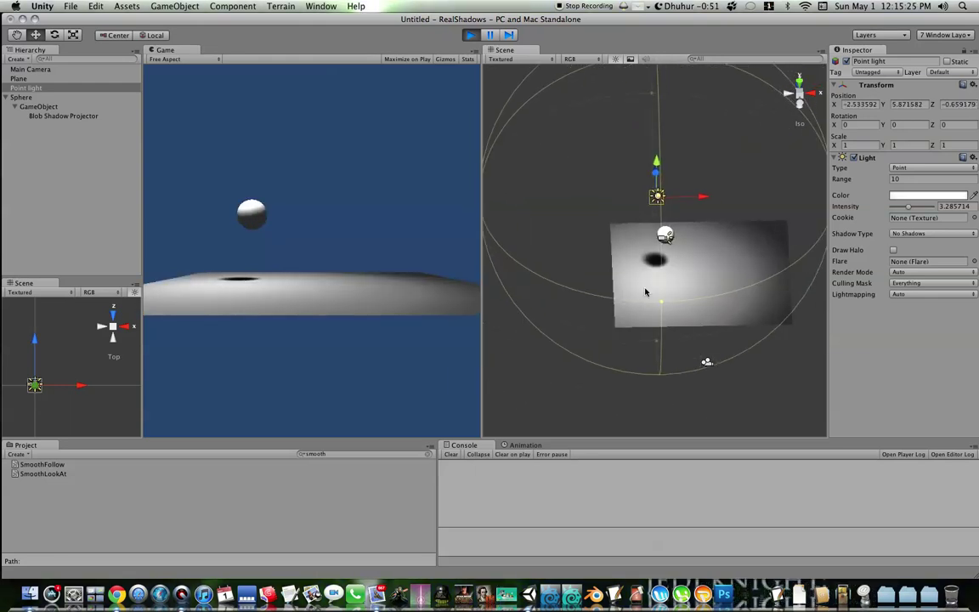
left_click_drag(662, 306, 663, 332)
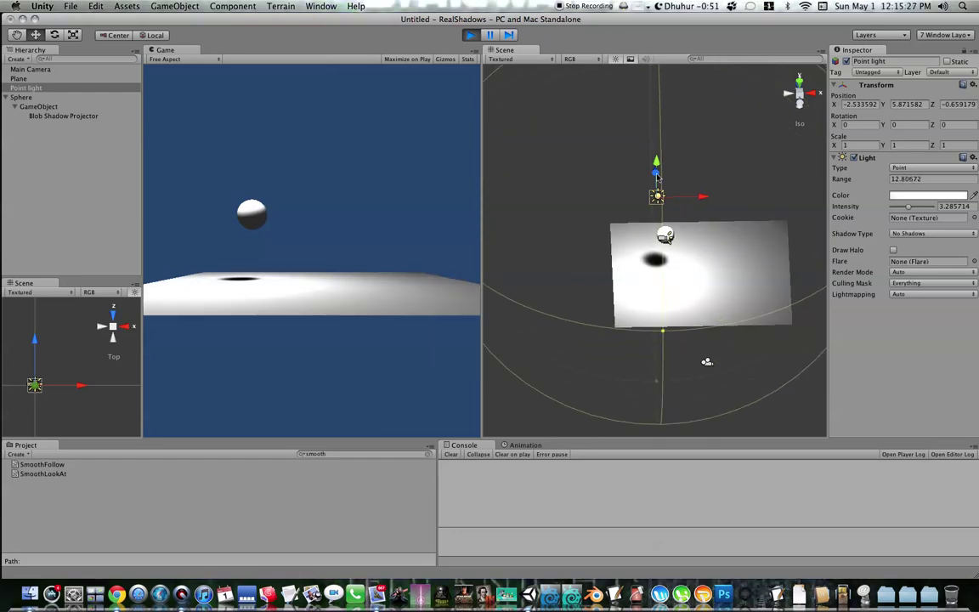
Step: Reposition the Point light to about -2.55, 4.73, 3.08, moving the blob shadow under the sphere
left_click_drag(657, 170, 666, 229)
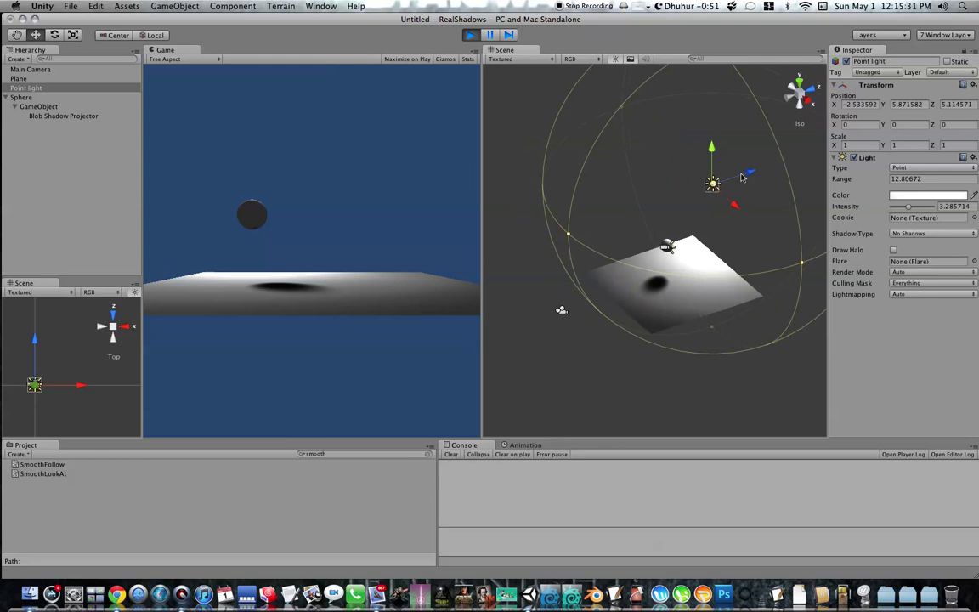
left_click_drag(741, 176, 757, 142)
left_click_drag(676, 118, 692, 197)
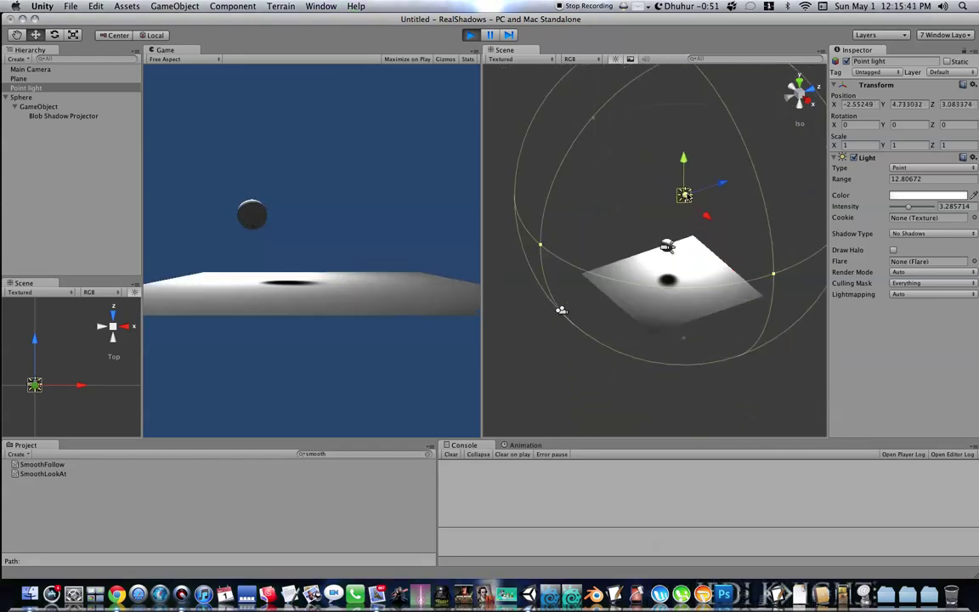